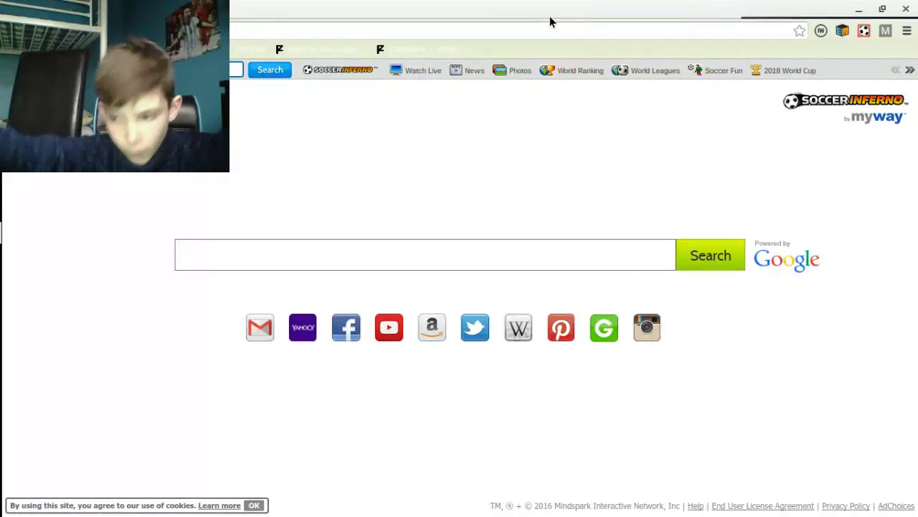
Launch Google Docs from the Chrome OS shelf in a new Chrome tab
mouse_move(15, 332)
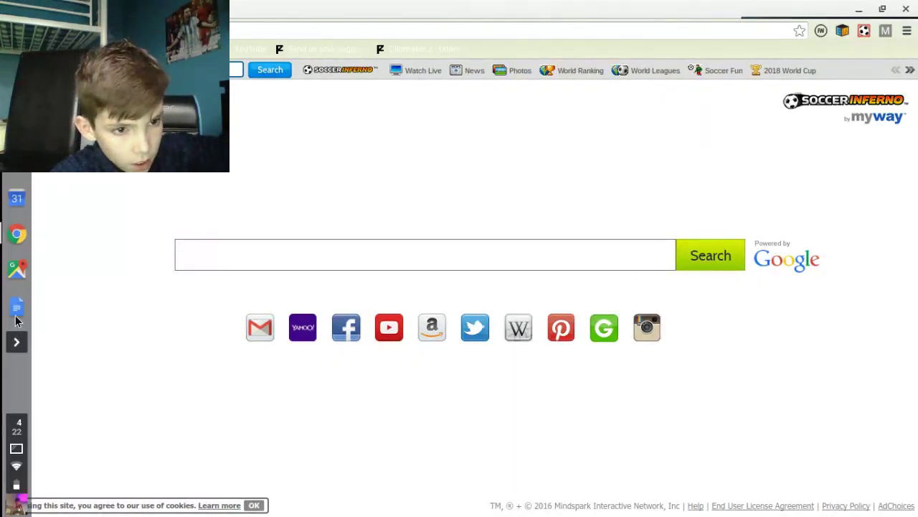
click(17, 307)
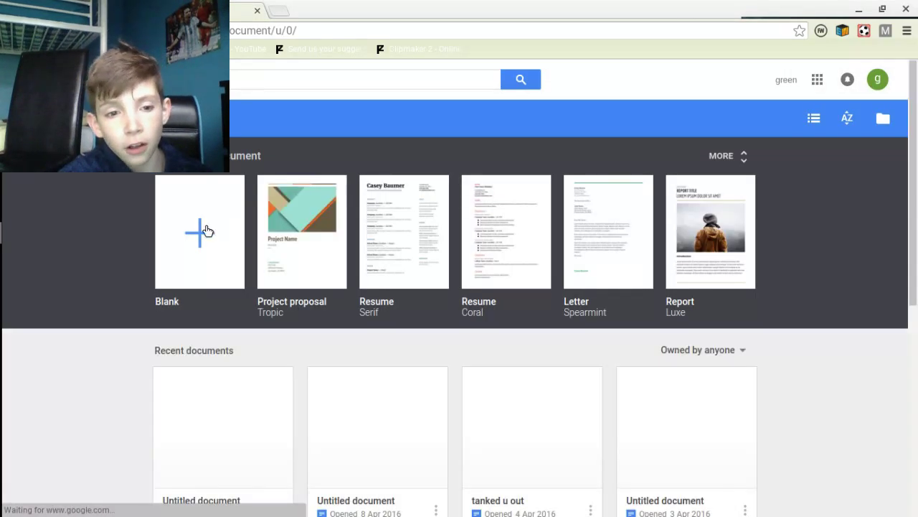
Create a blank document, typing 'Monday' and then deleting it so the page stays empty
click(227, 265)
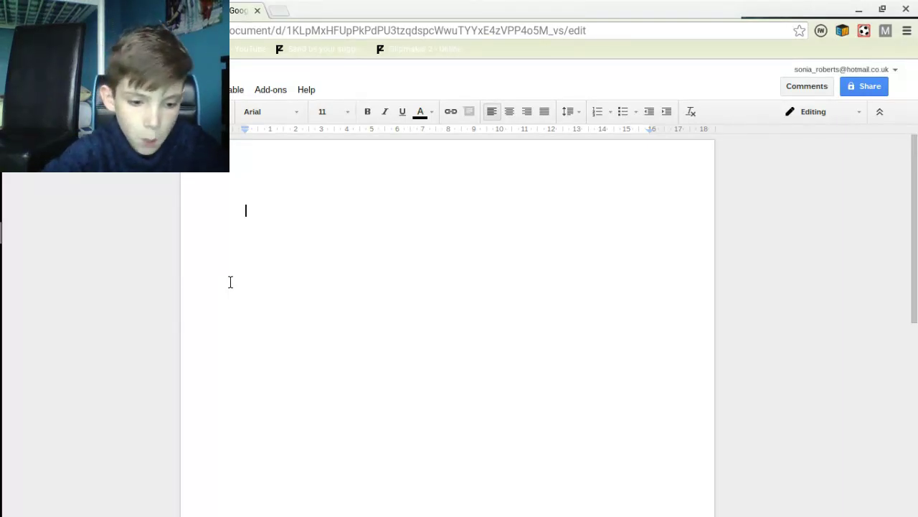
text(Mon)
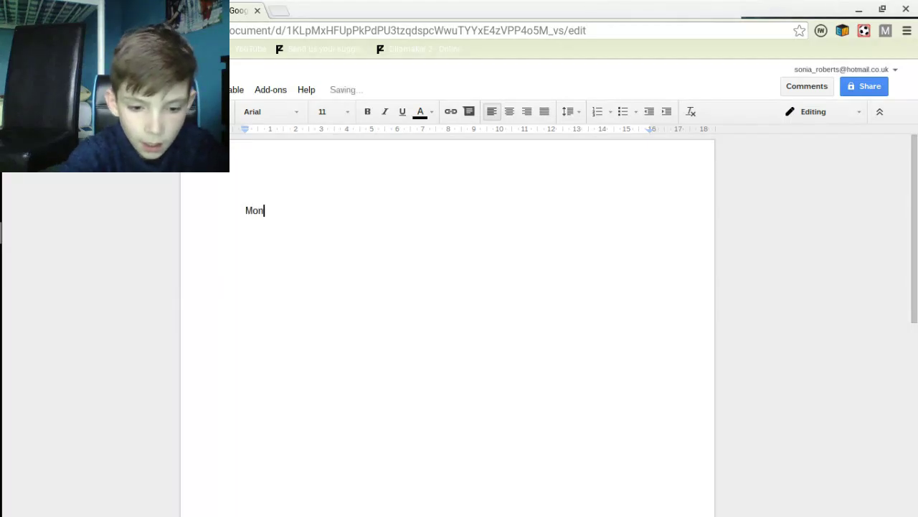
text(day)
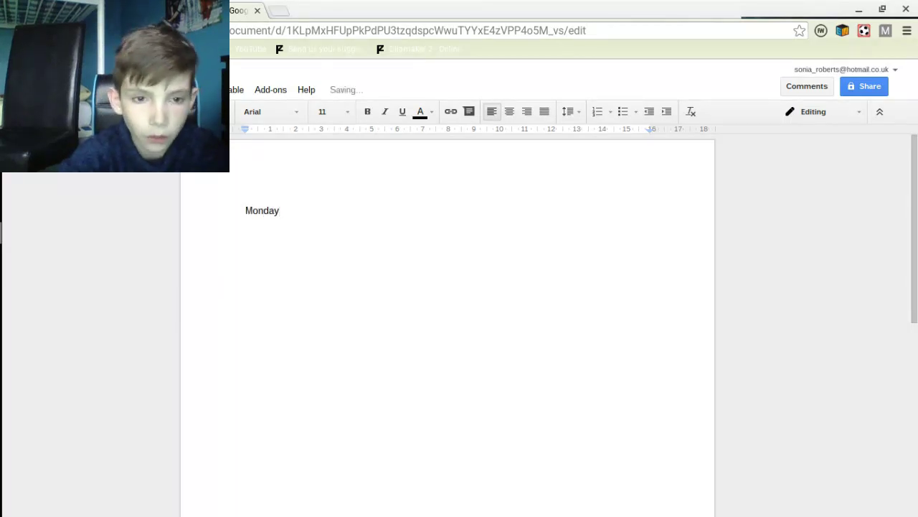
key(BackSpace)
key(BackSpace)
key(BackSpace)
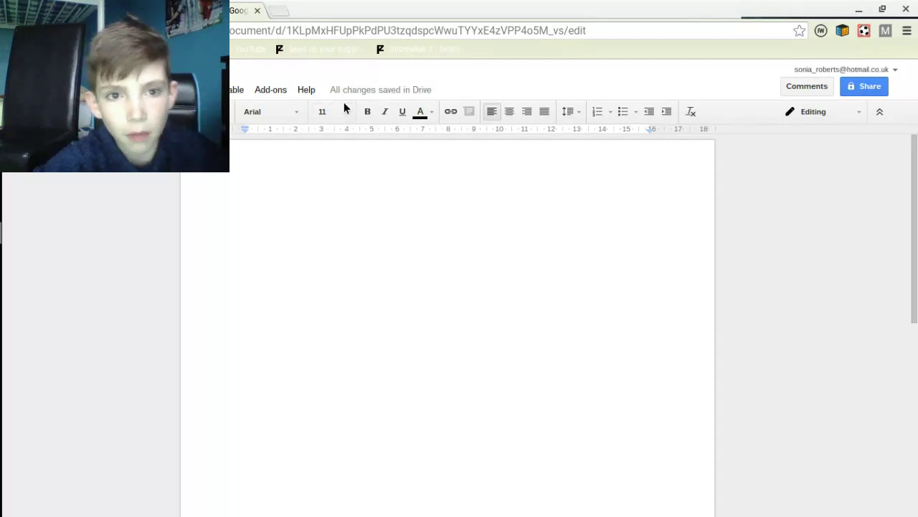
Set the text size to 24 (after trying 48), type 'Monday' at the top, and turn underline on
click(348, 113)
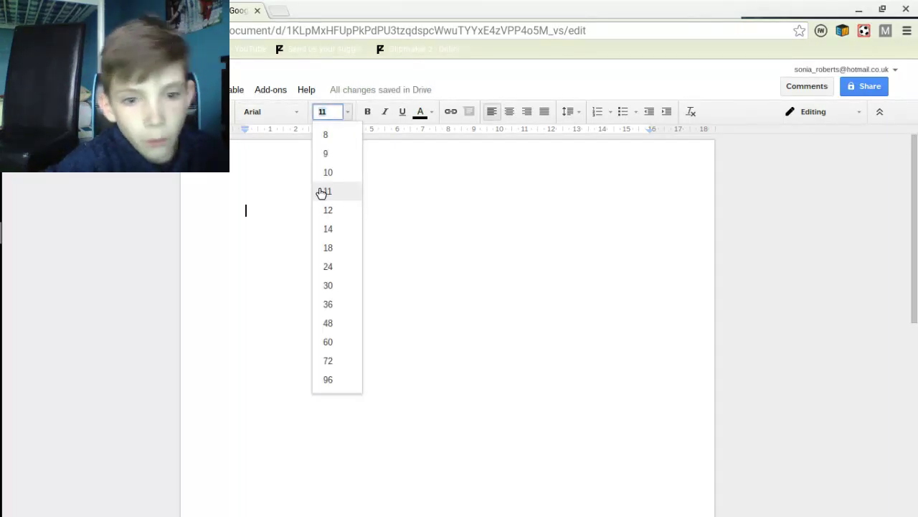
click(345, 323)
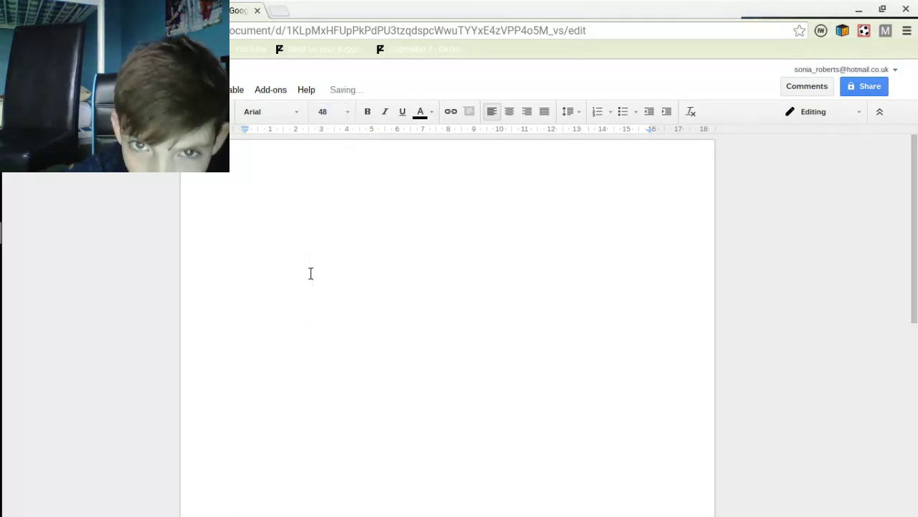
click(424, 112)
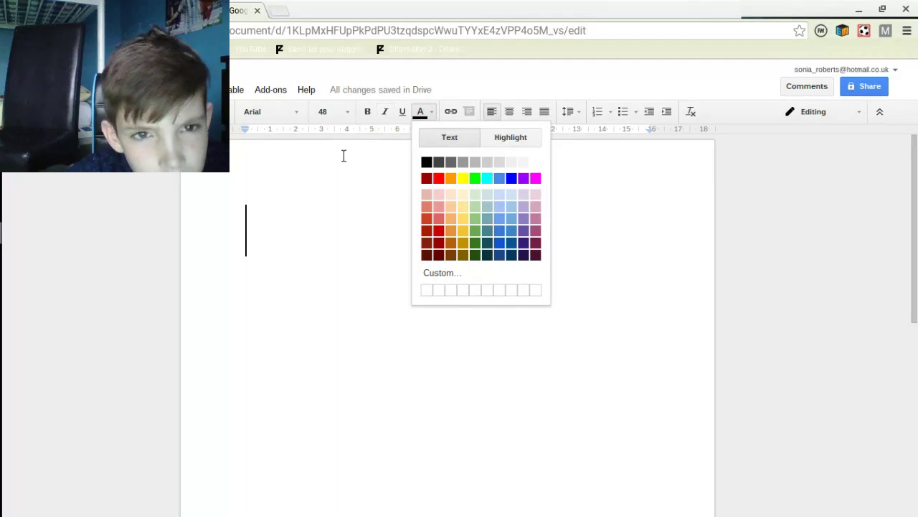
click(335, 113)
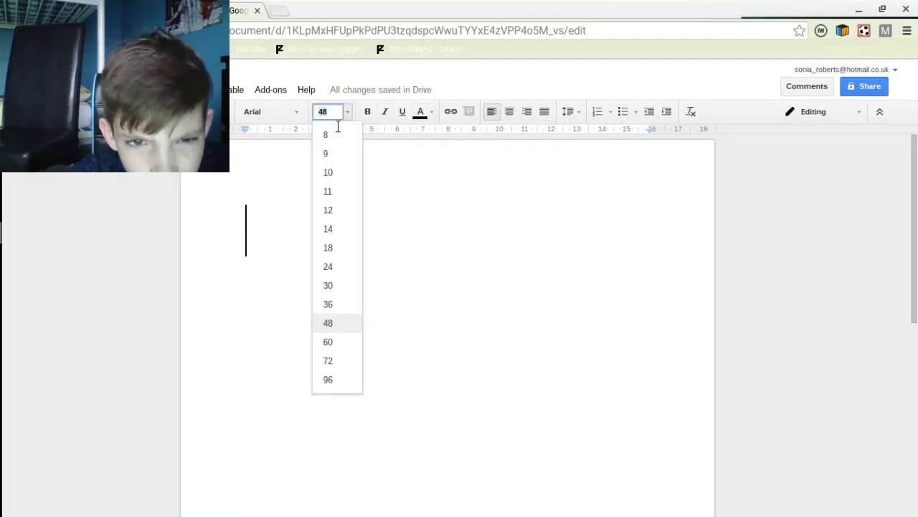
click(344, 267)
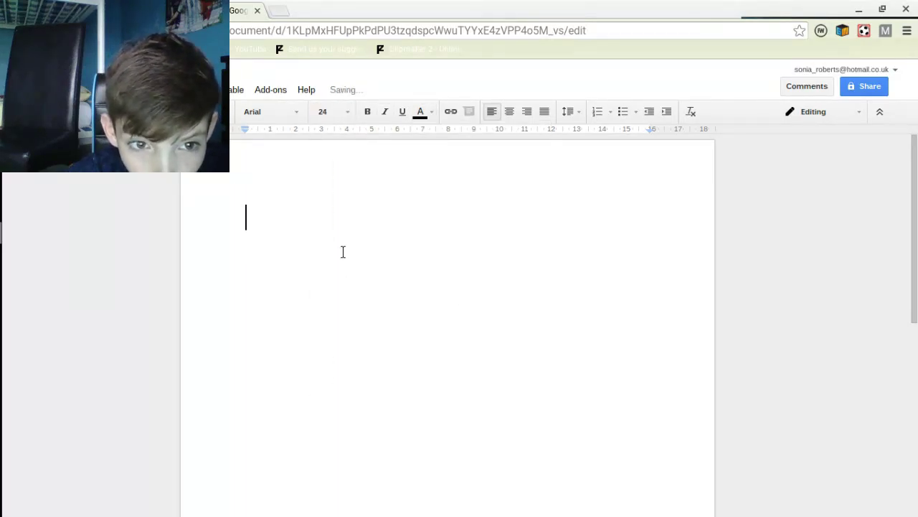
text(V)
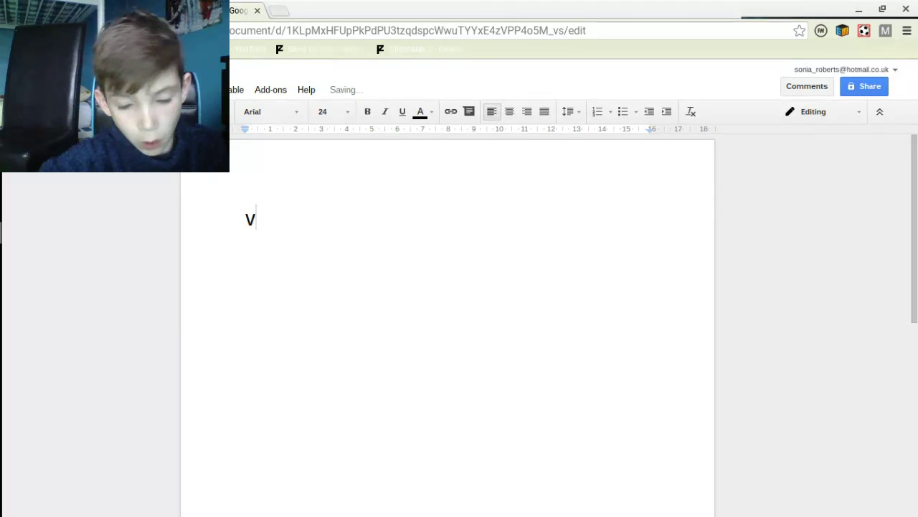
key(BackSpace)
text(Monday)
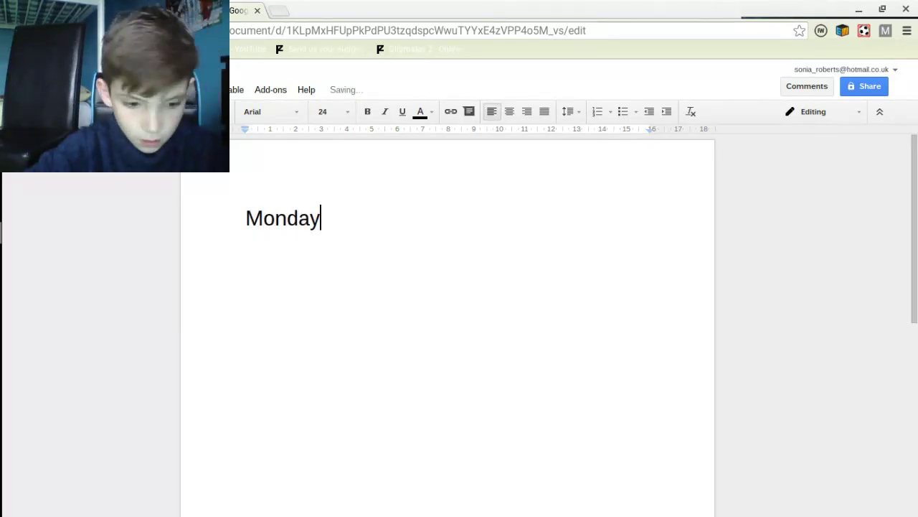
click(402, 115)
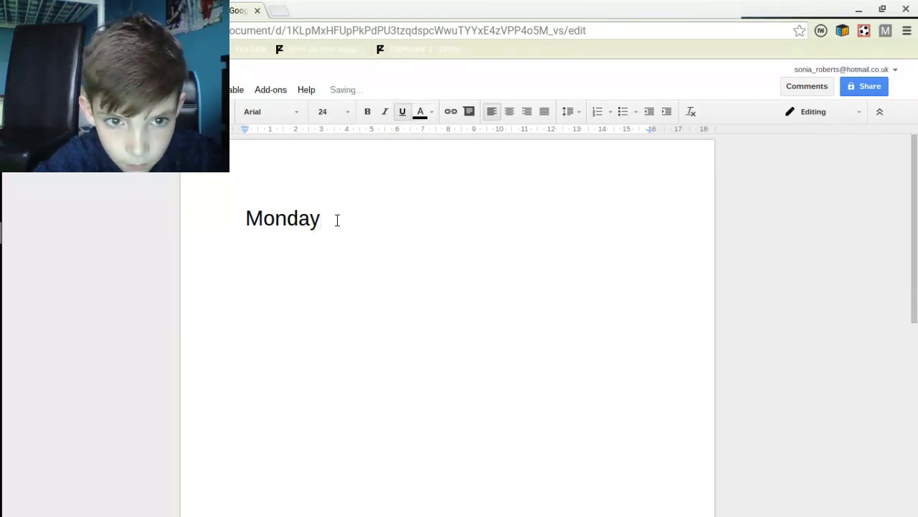
Select 'Monday' and make it underlined and red
drag(332, 224, 237, 220)
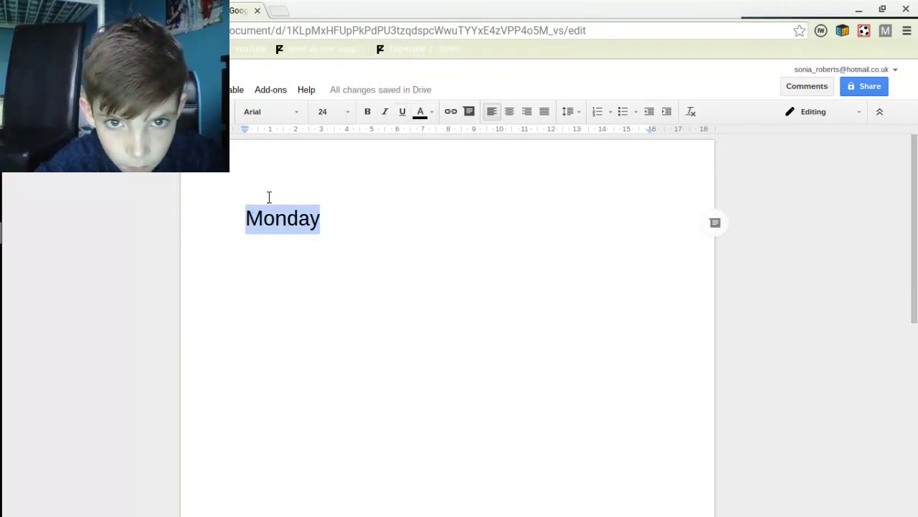
click(403, 115)
click(430, 113)
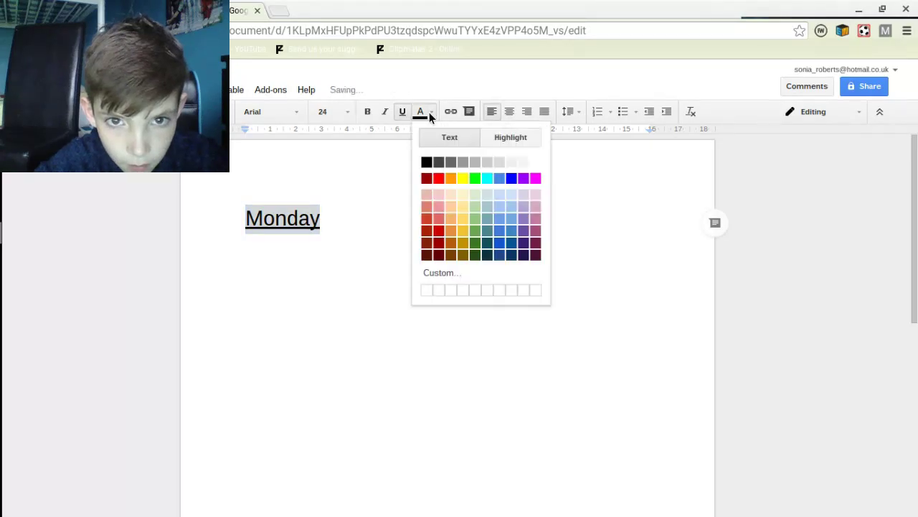
click(439, 179)
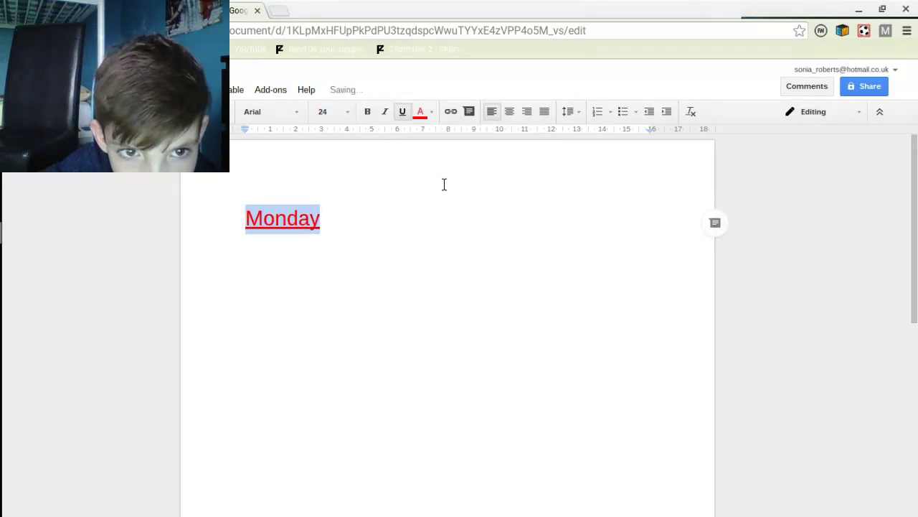
Place the caret after 'Monday' and start a new line below it
click(374, 252)
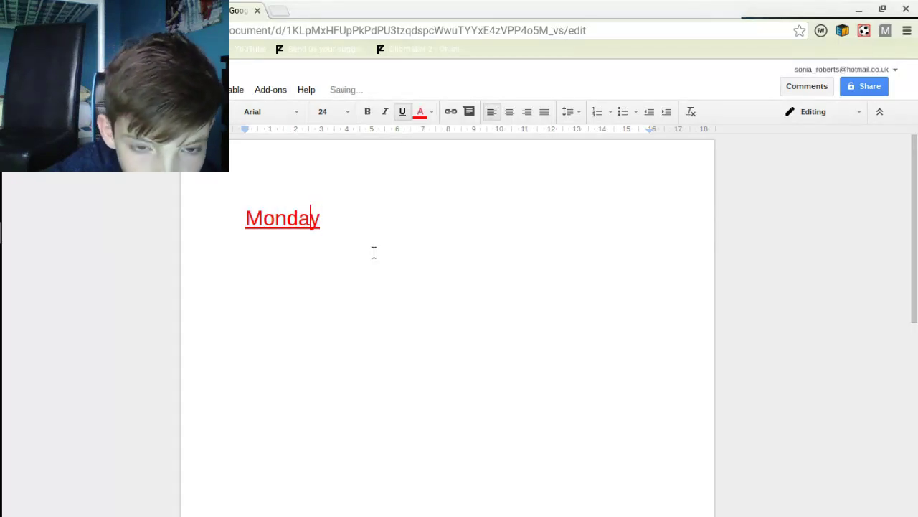
click(401, 112)
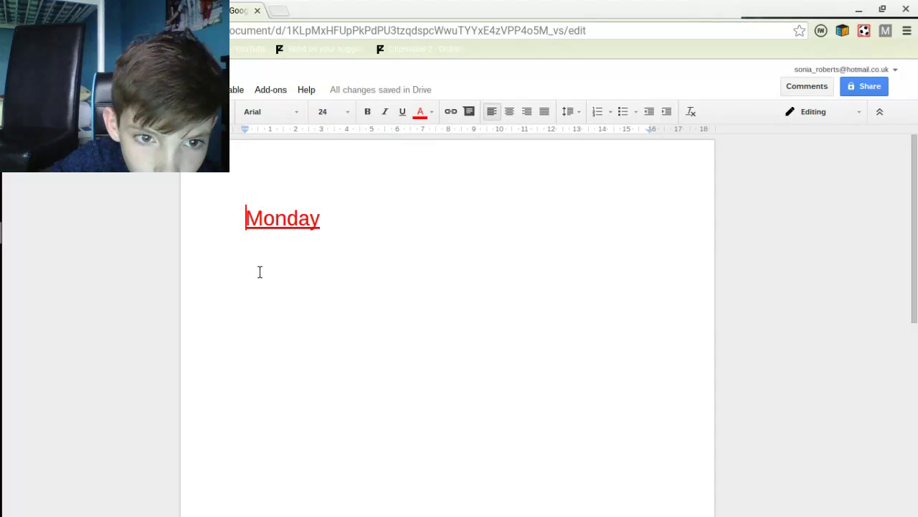
click(293, 252)
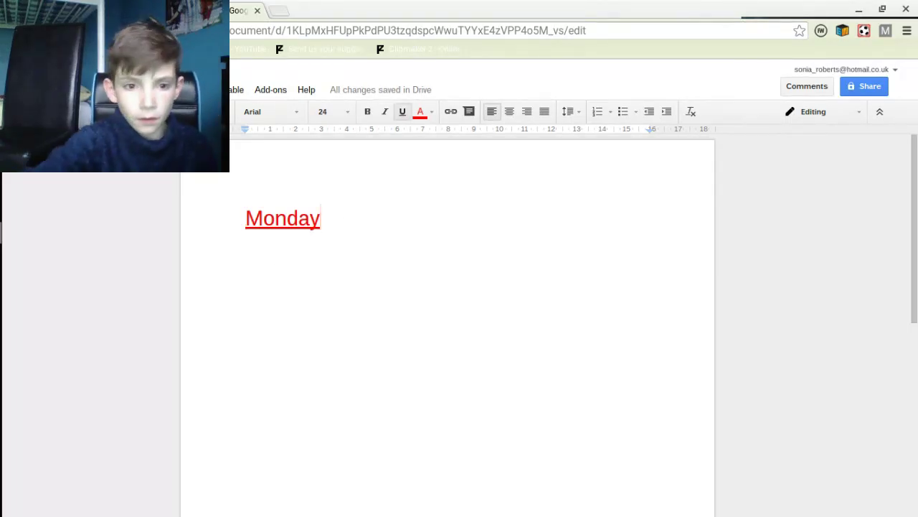
key(Return)
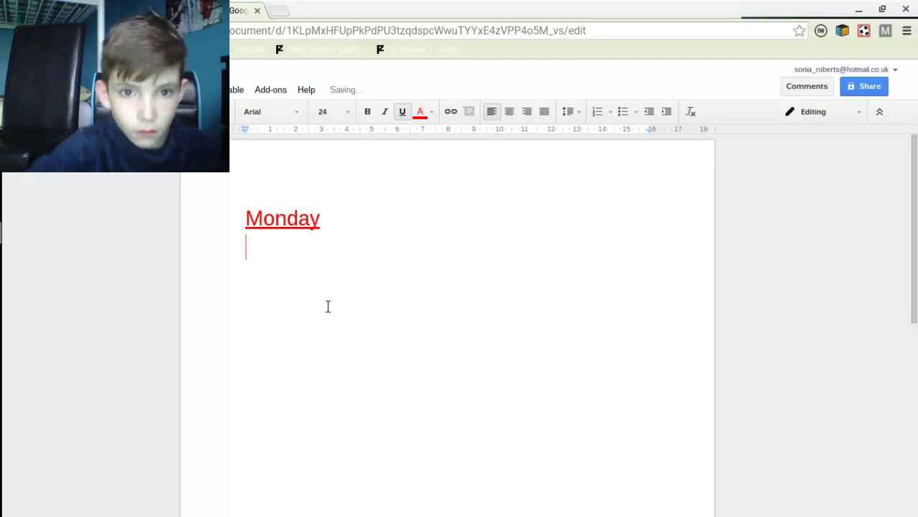
Switch to 12-point text and type 'recoding' on the line under Monday
click(336, 109)
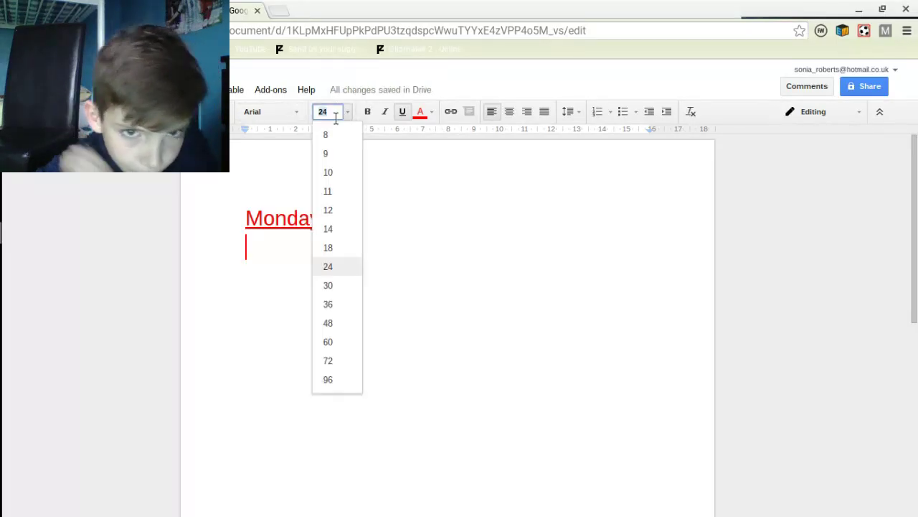
click(342, 211)
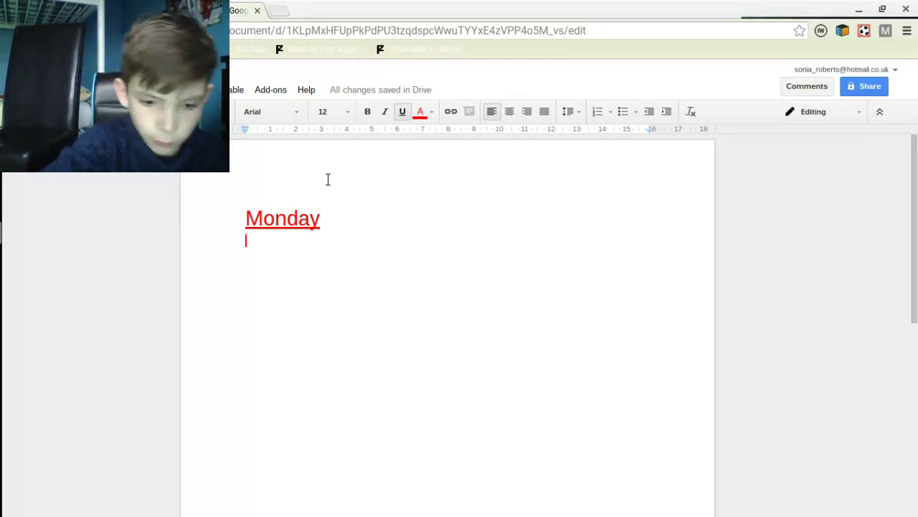
text(recoding)
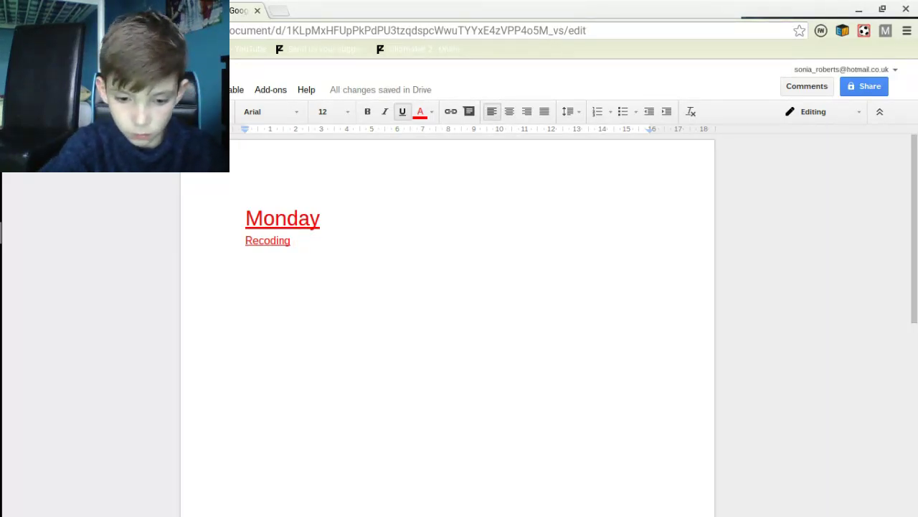
Continue the Monday line with 'x2 after 3.15 around 4.00 first vid'
text( x)
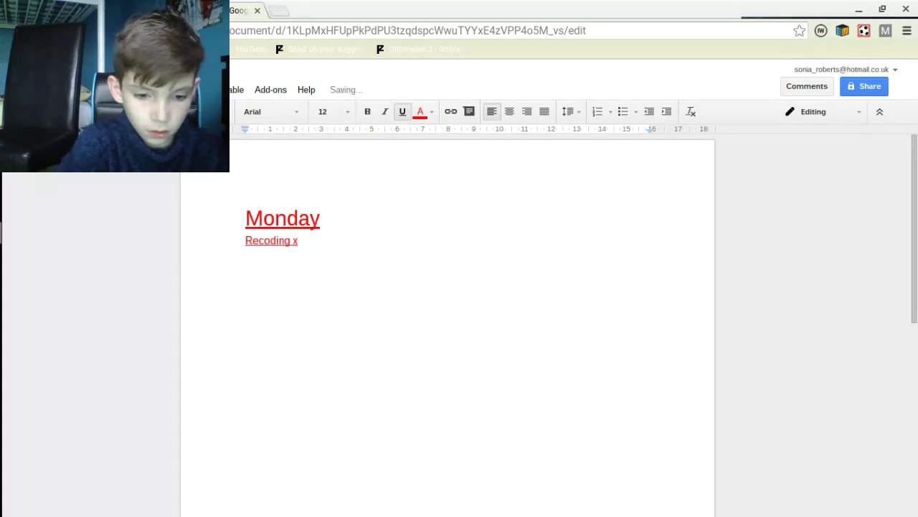
text(2)
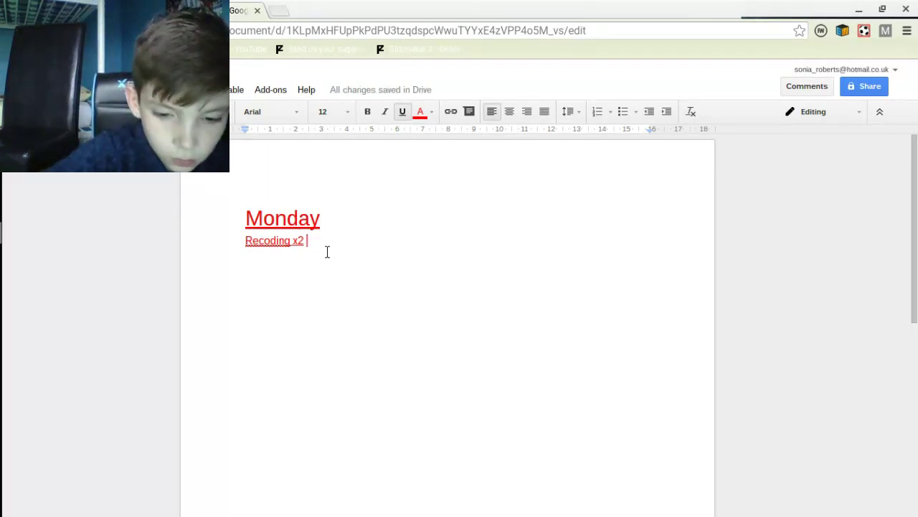
text( after)
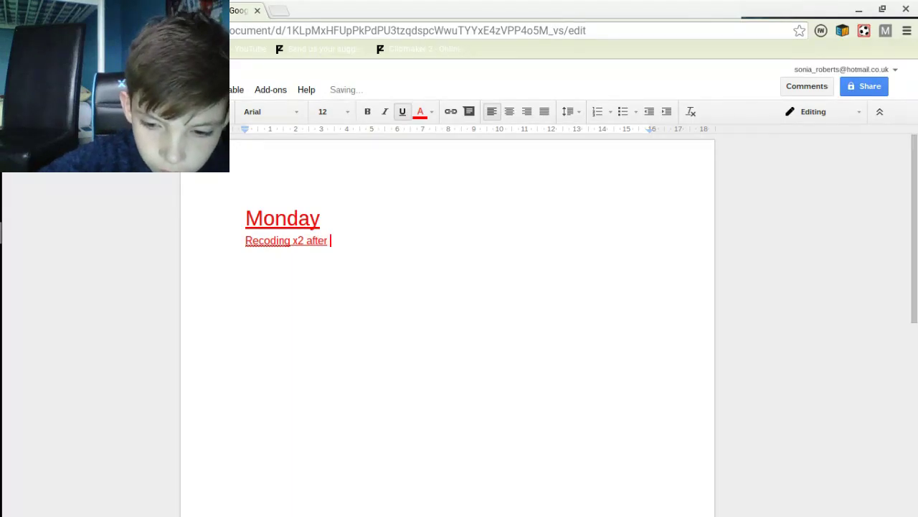
text( 3.15)
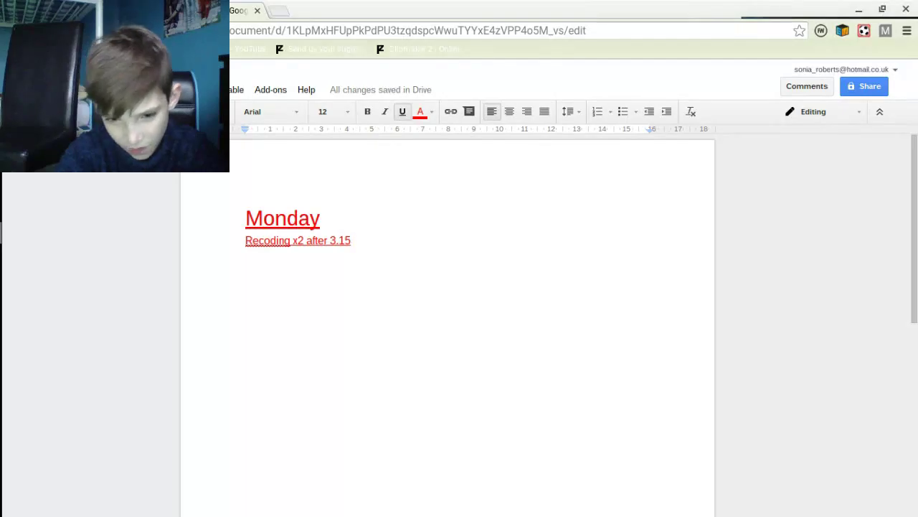
text( aro)
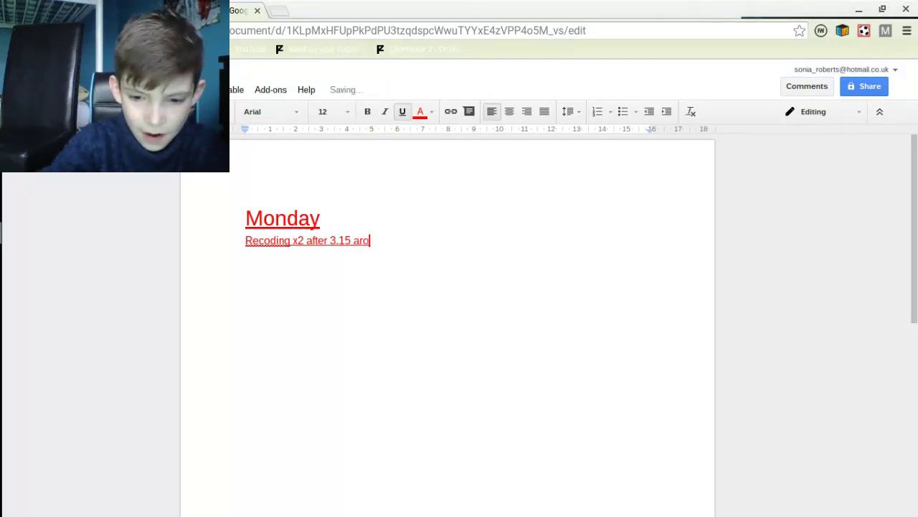
text(und)
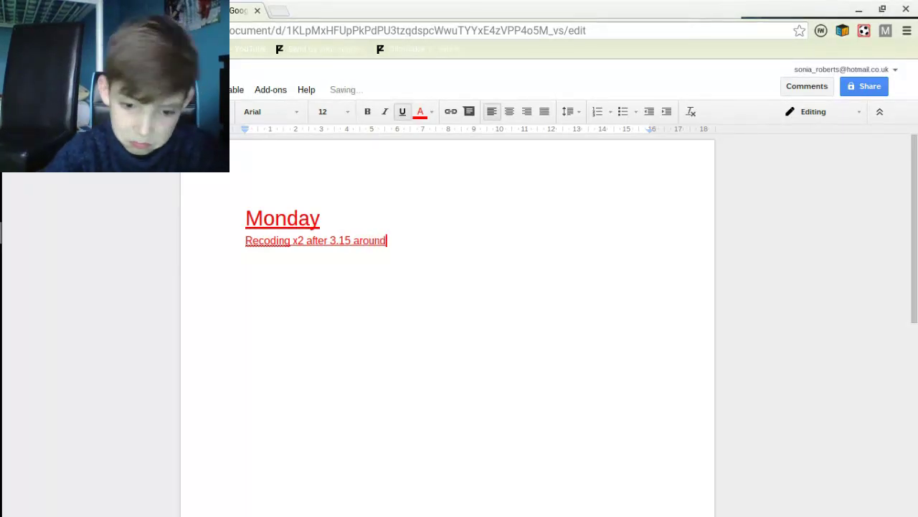
text( 4)
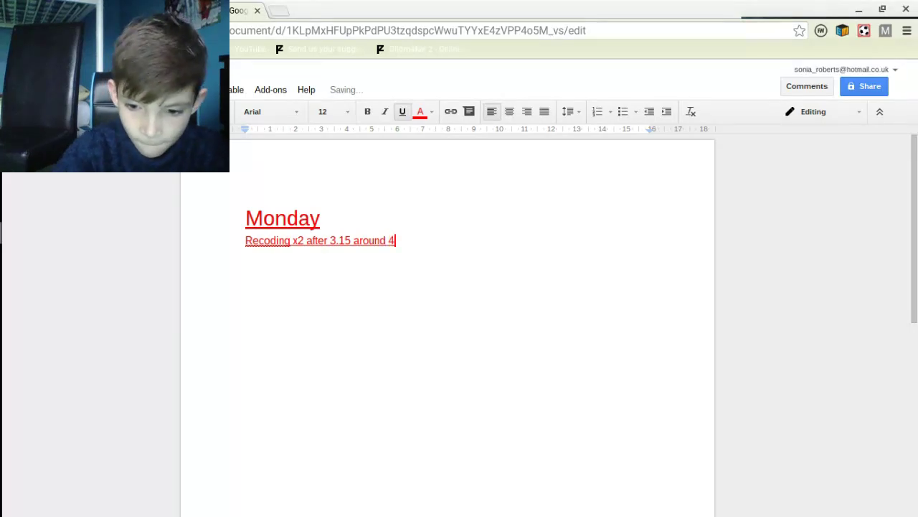
text(.00)
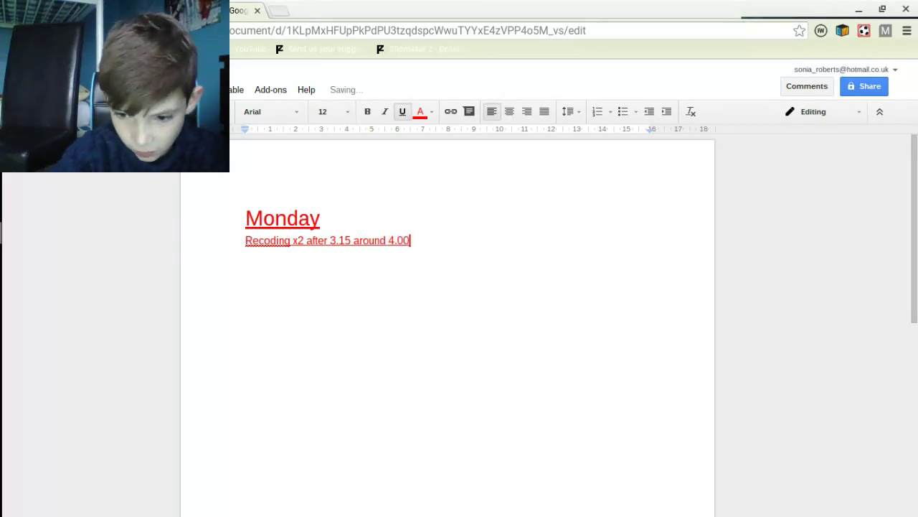
text( f)
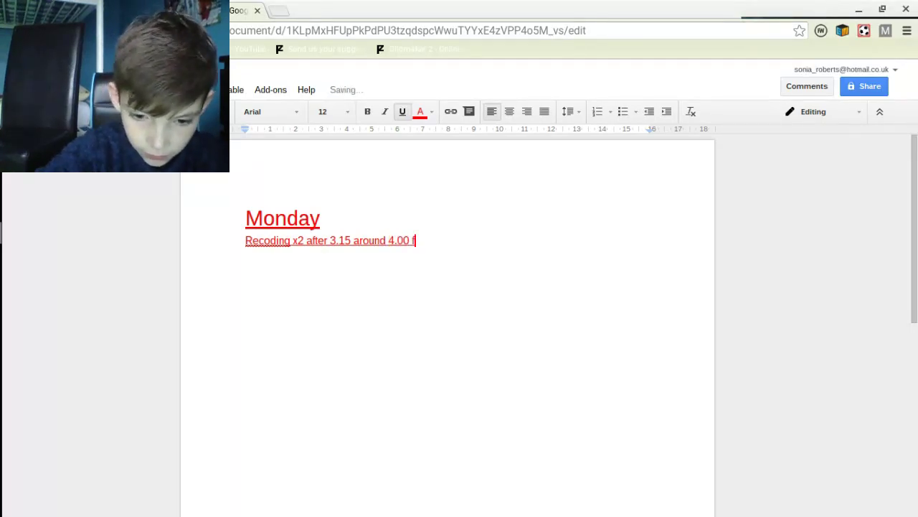
text(irst vid)
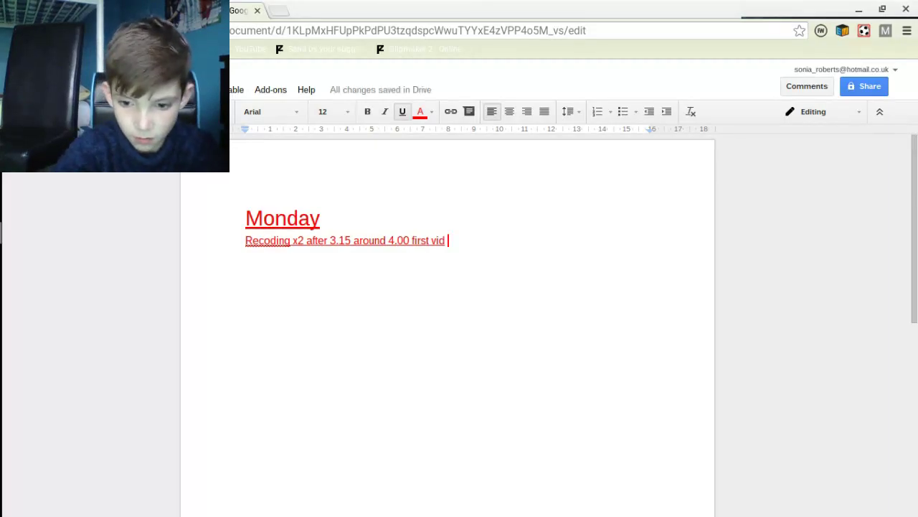
Append '5.00 second vid' to the Monday line, correcting the stray characters
text(50)
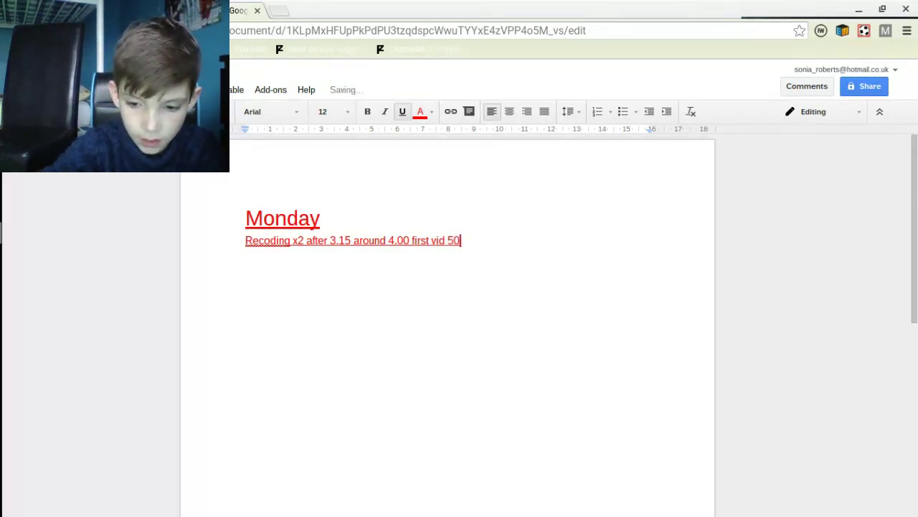
key(BackSpace)
text(.00)
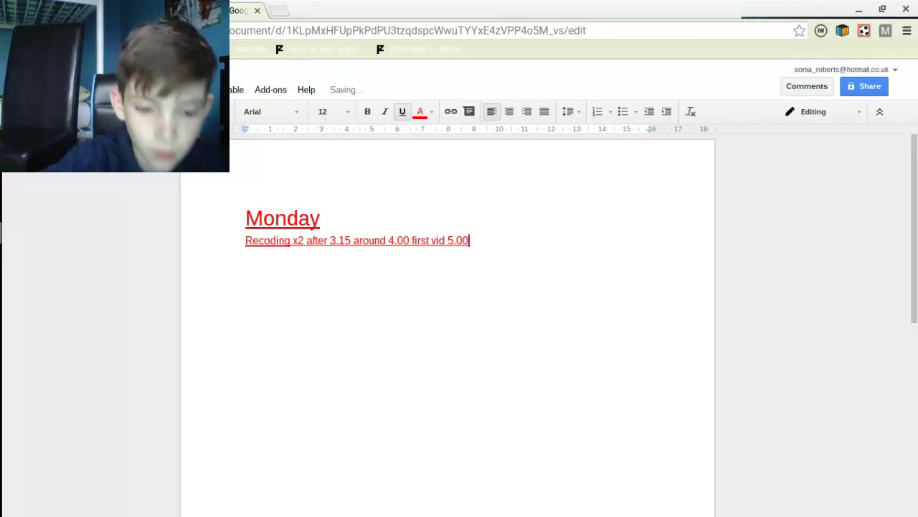
text( 2)
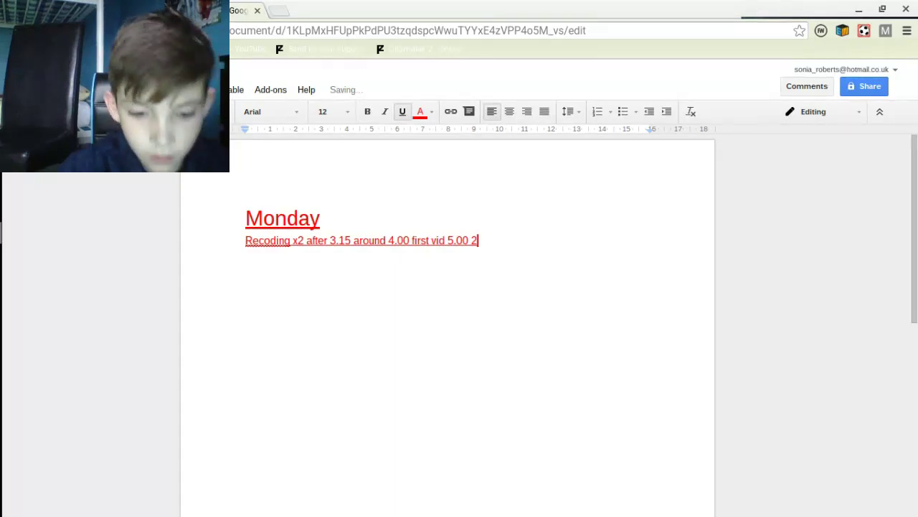
key(BackSpace)
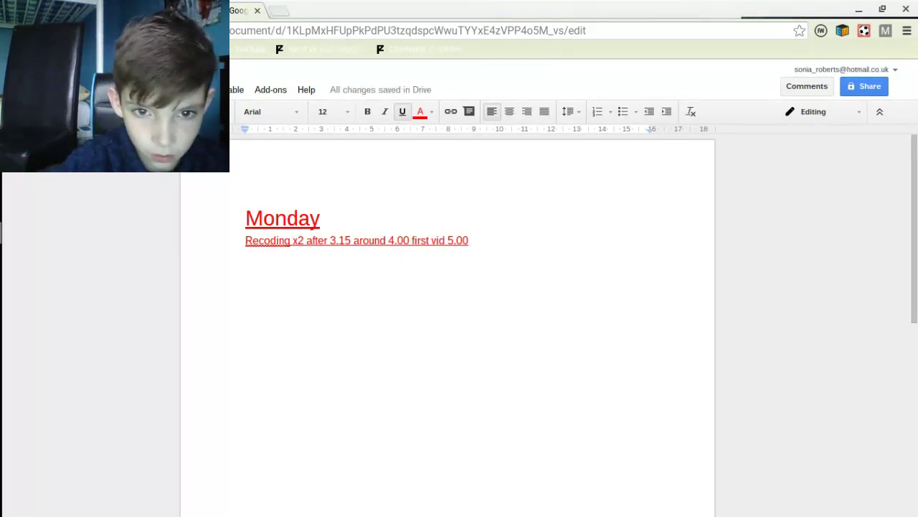
text( sec)
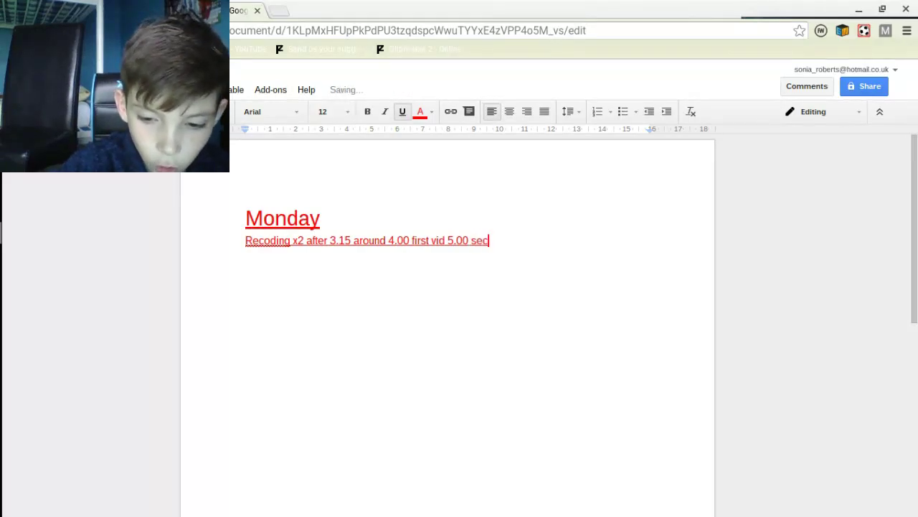
text(ond)
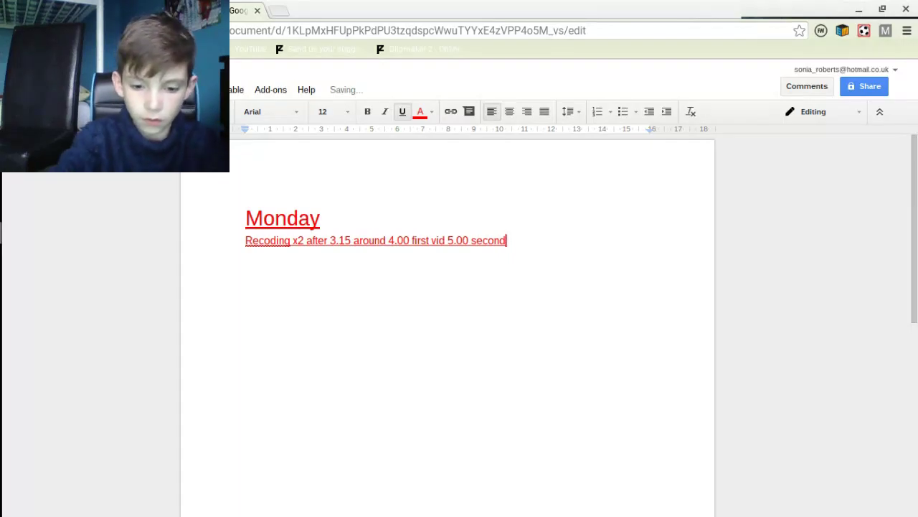
text( vid)
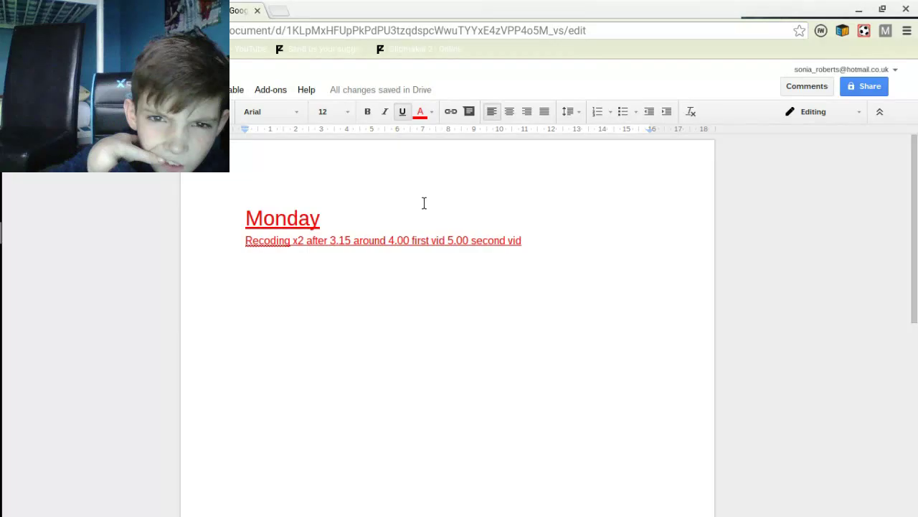
Go to the end of the Monday times line and add a blank line below it
double_click(416, 166)
click(256, 305)
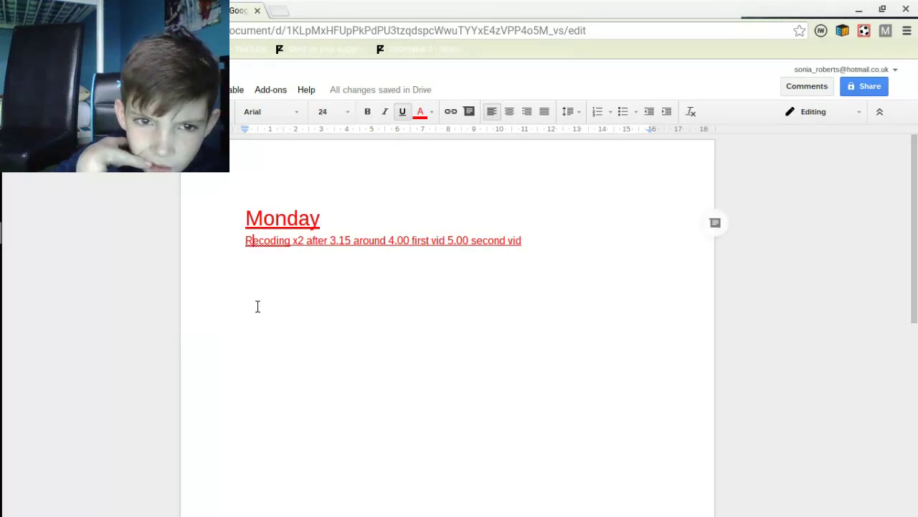
click(552, 243)
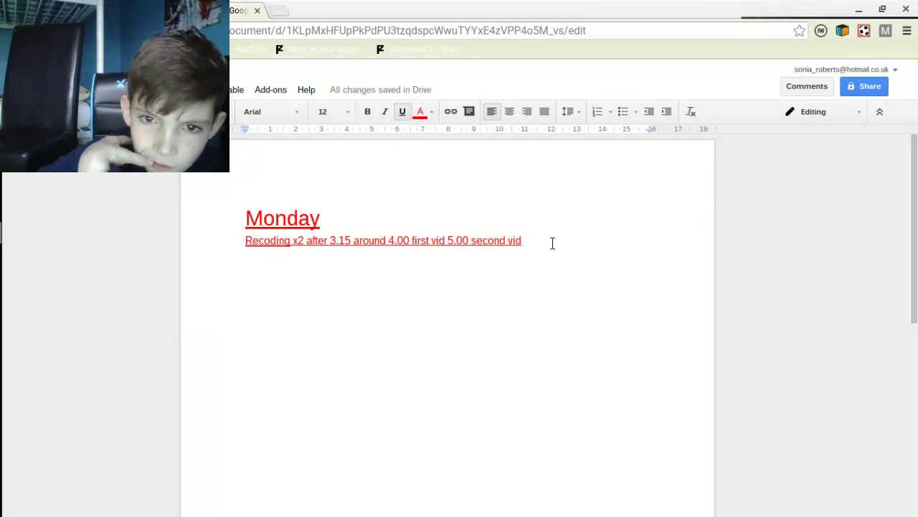
key(Return)
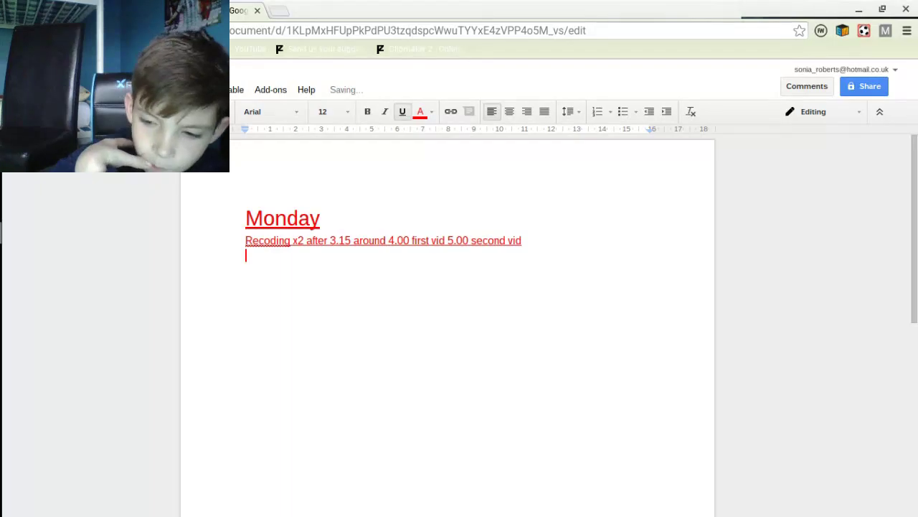
key(Return)
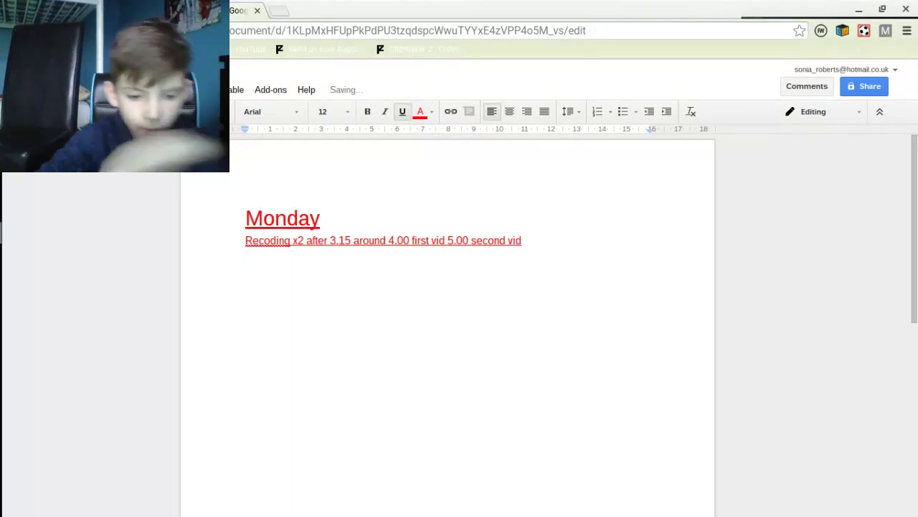
Type the 'Tuesday' heading at 24 pt, briefly trying 18 pt before returning to 24
click(351, 112)
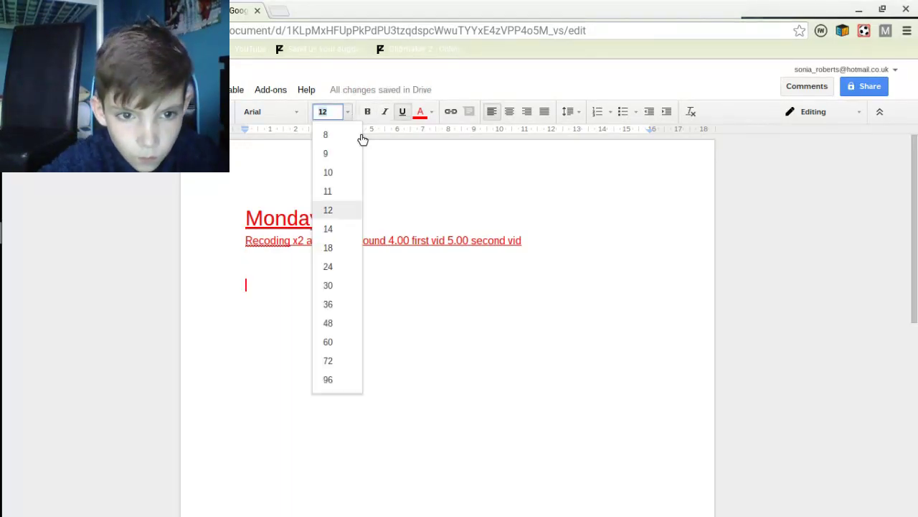
click(352, 266)
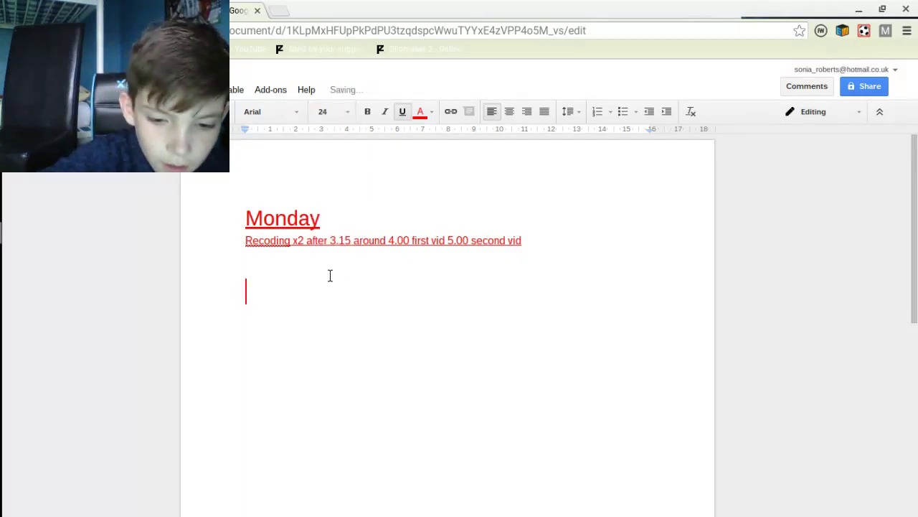
text(Tues)
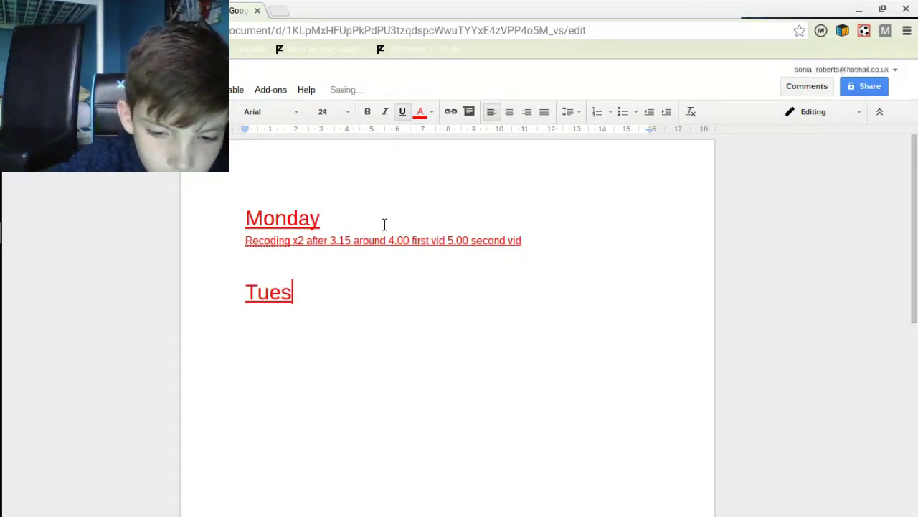
text(day)
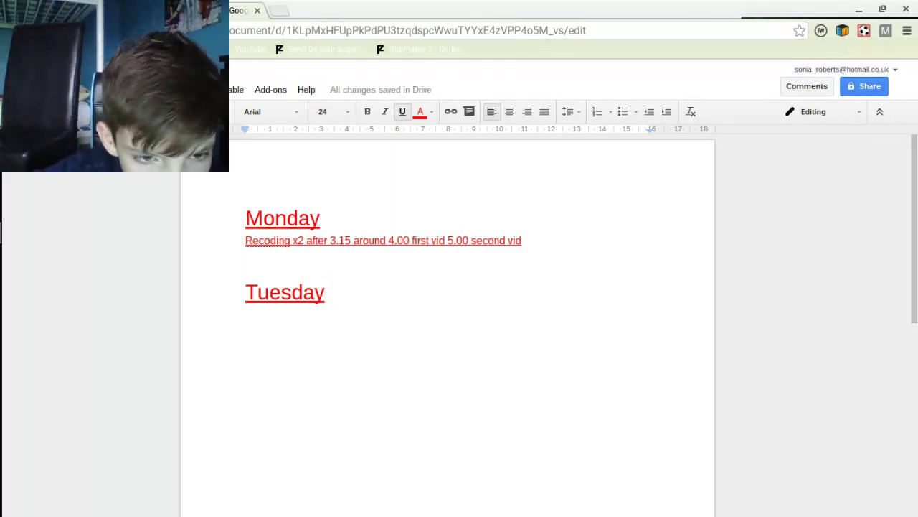
click(335, 113)
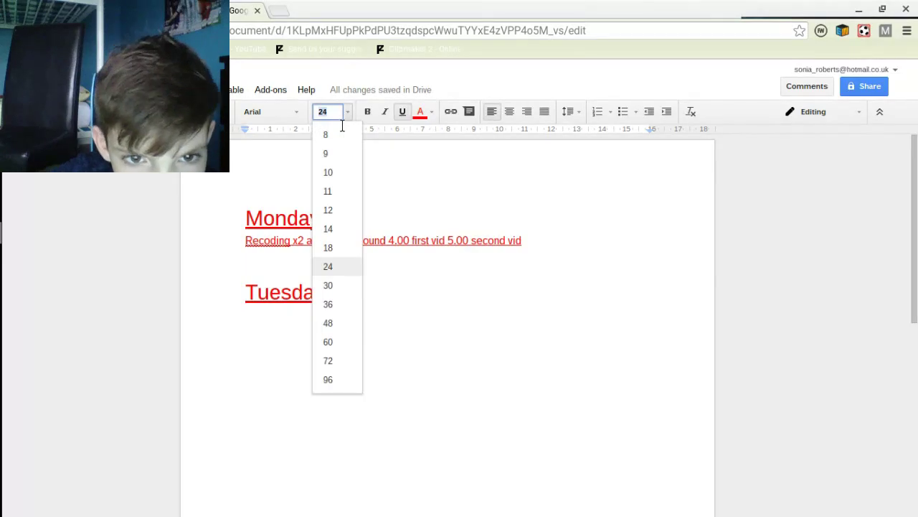
click(328, 247)
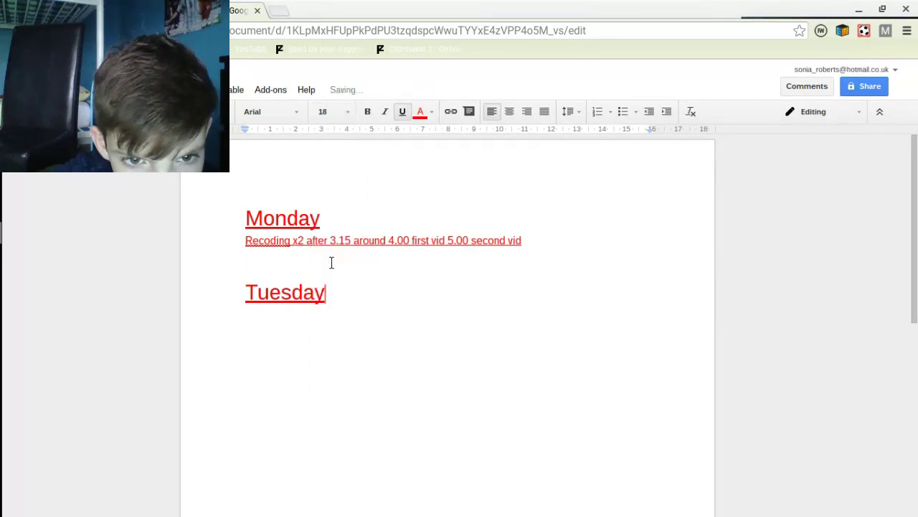
click(336, 113)
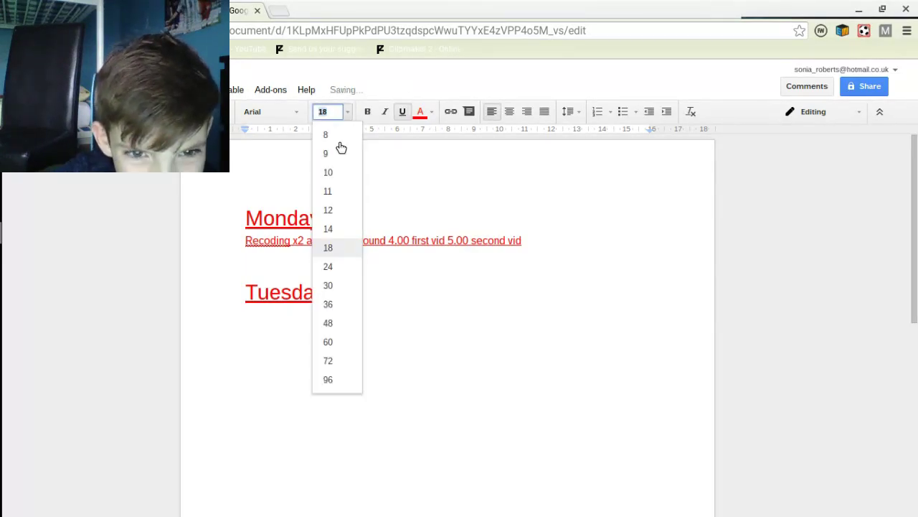
click(356, 266)
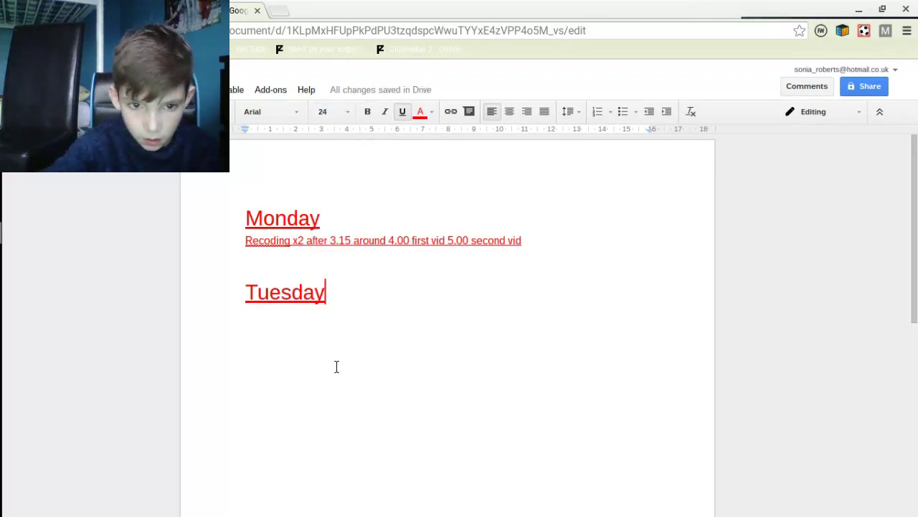
Start a 14-point line under Tuesday and type 'recording'
key(Return)
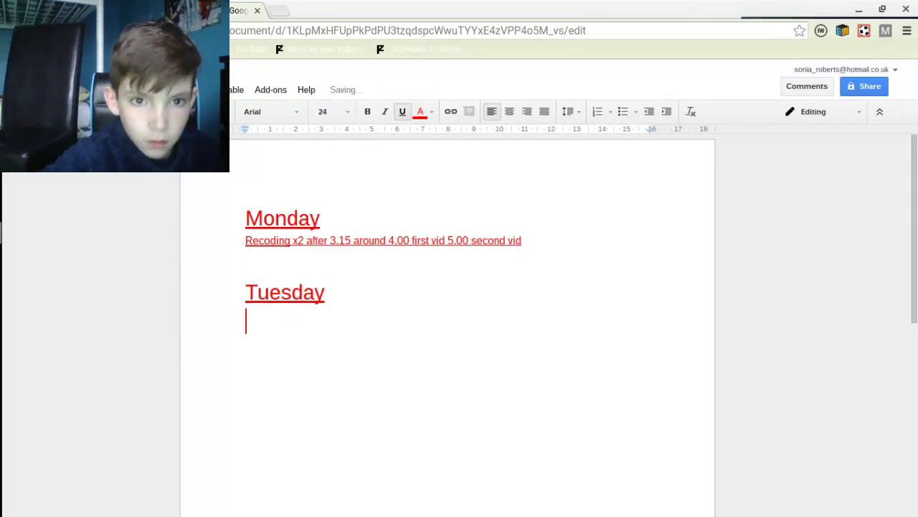
click(332, 113)
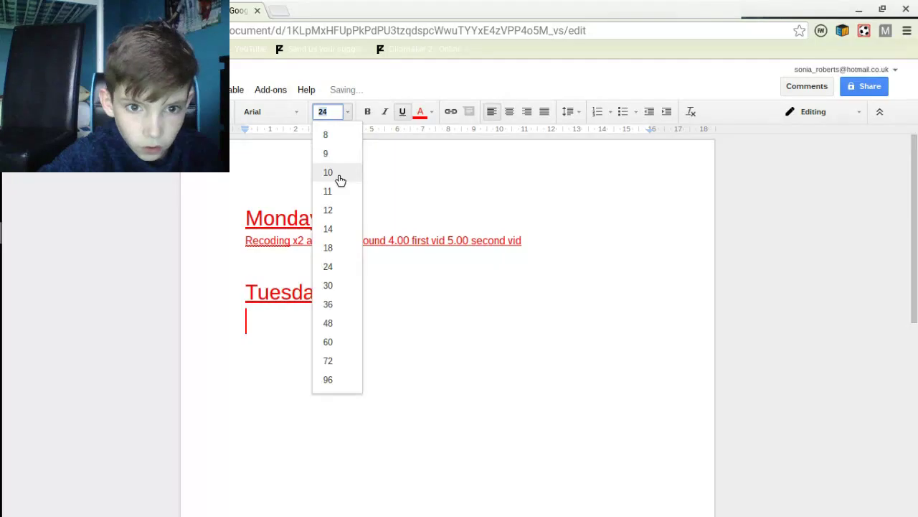
click(341, 230)
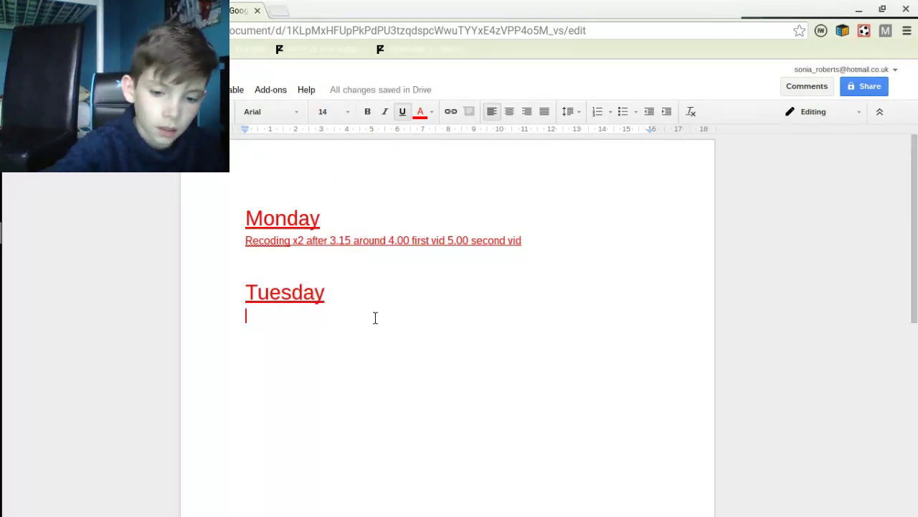
text(record)
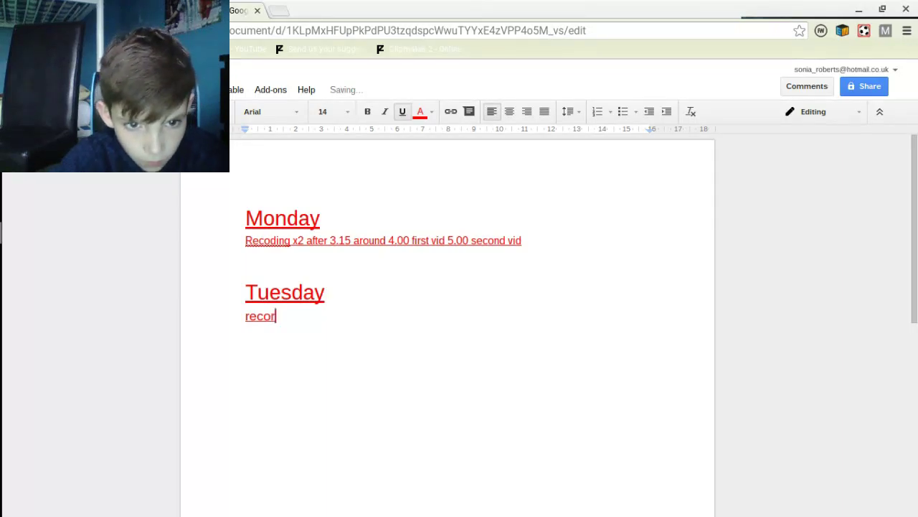
text(ing)
Fix the spelling of 'Recoding' on the Monday line and of 'recording' under Tuesday
click(279, 240)
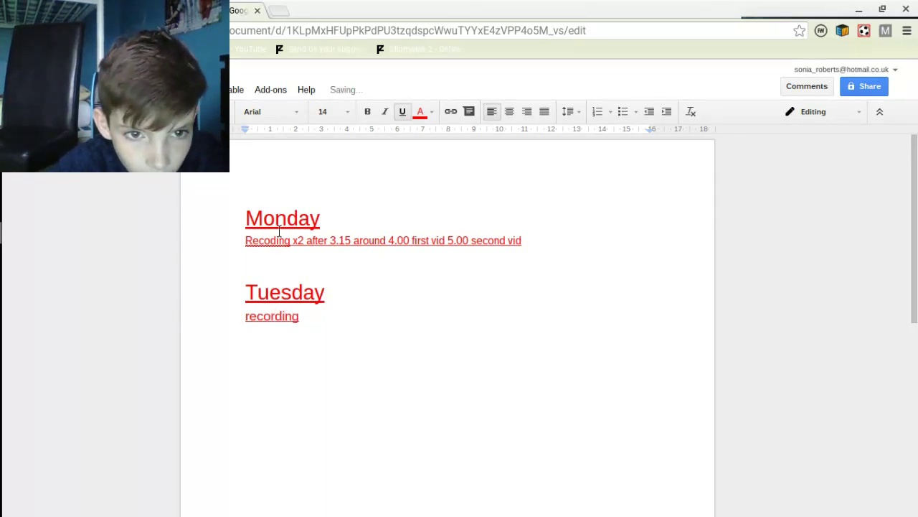
text(r)
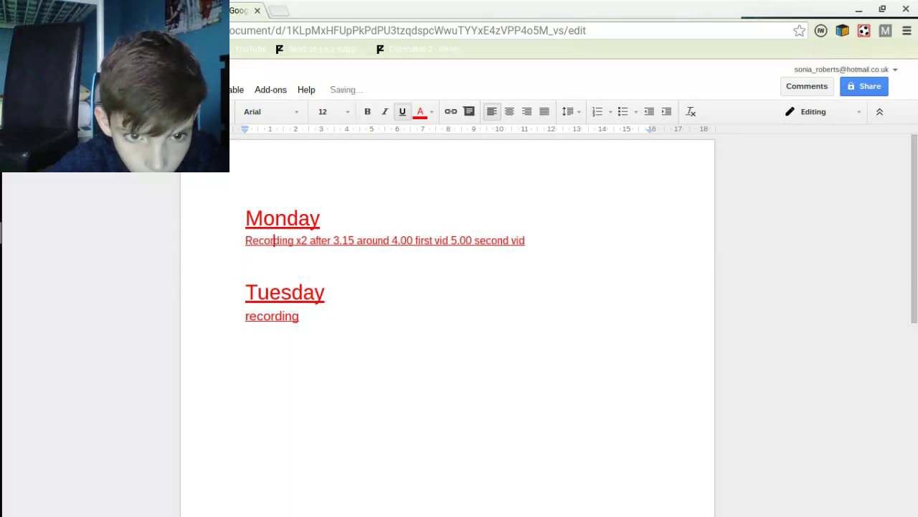
click(319, 334)
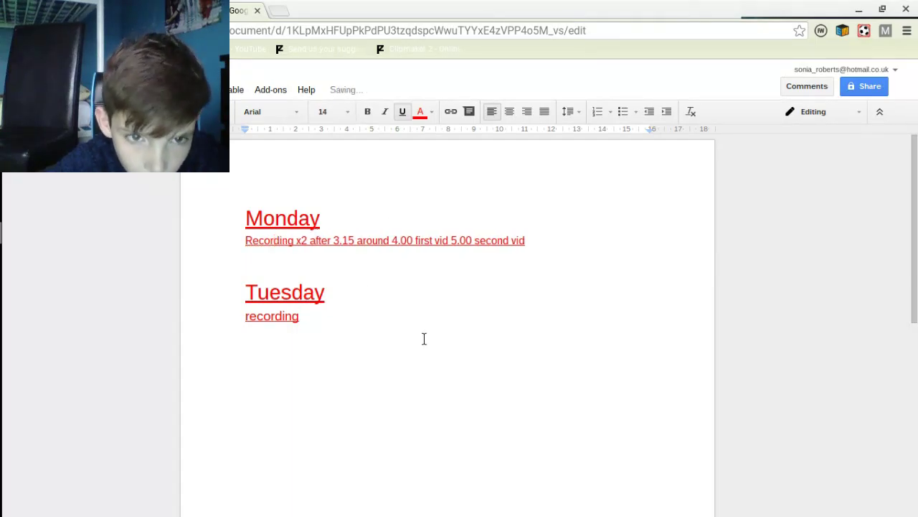
click(275, 240)
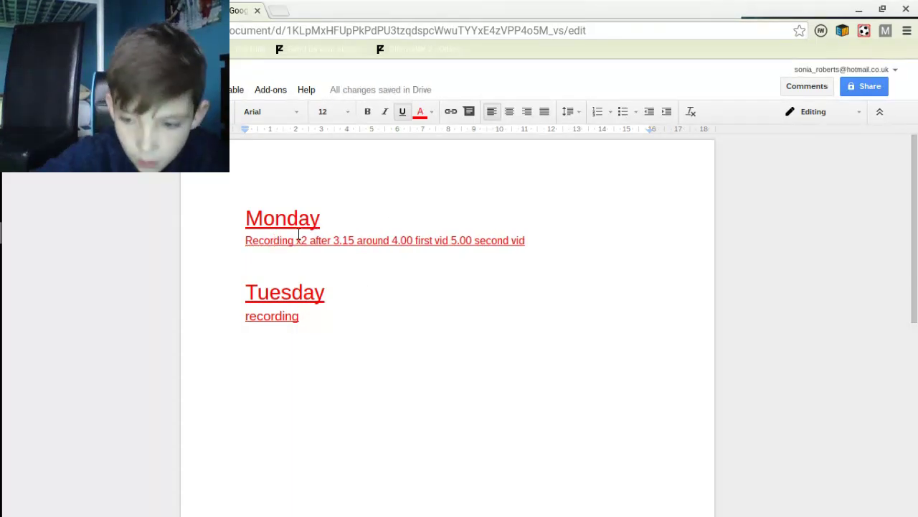
key(BackSpace)
click(276, 315)
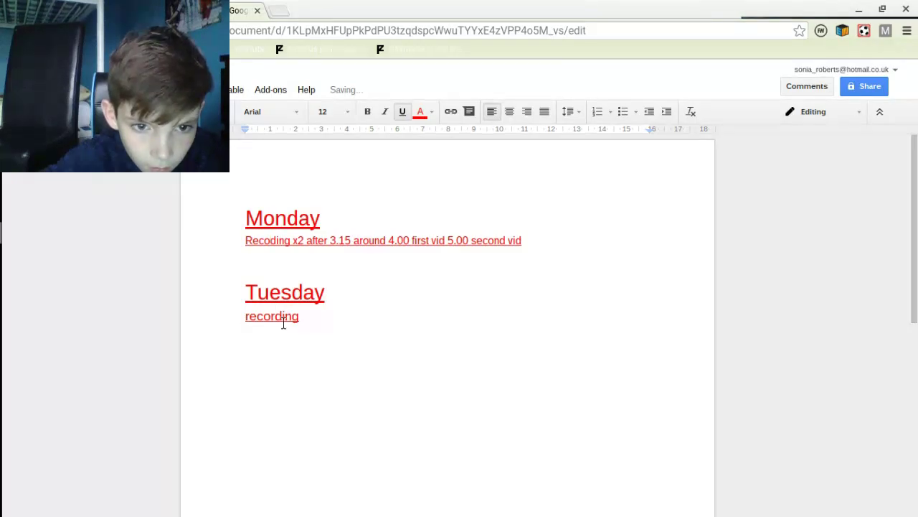
key(BackSpace)
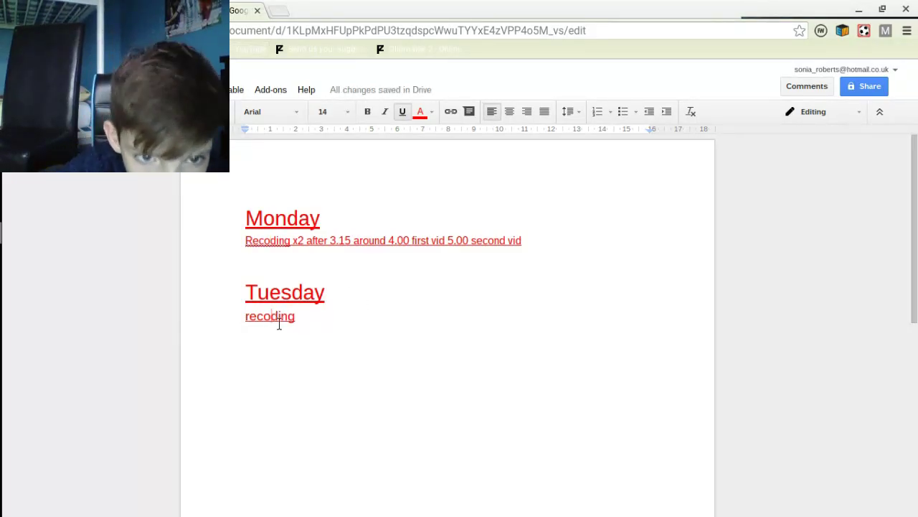
text(r)
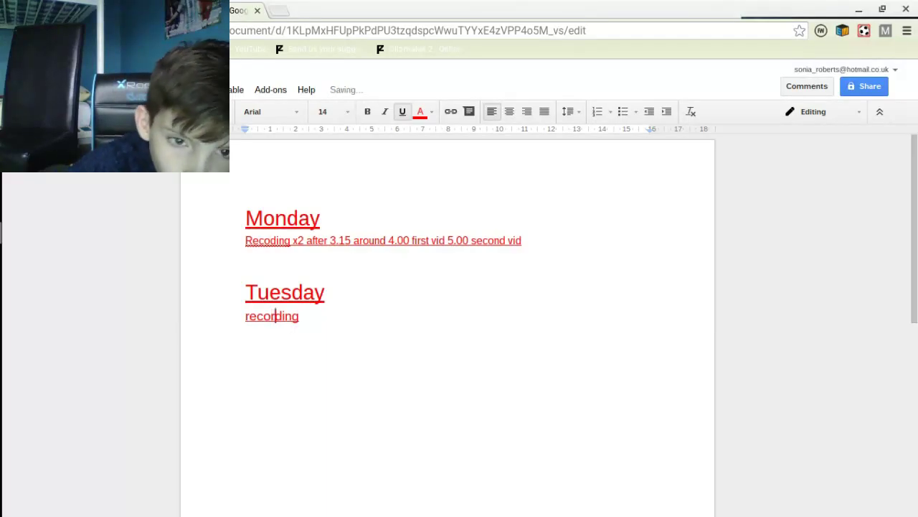
click(277, 245)
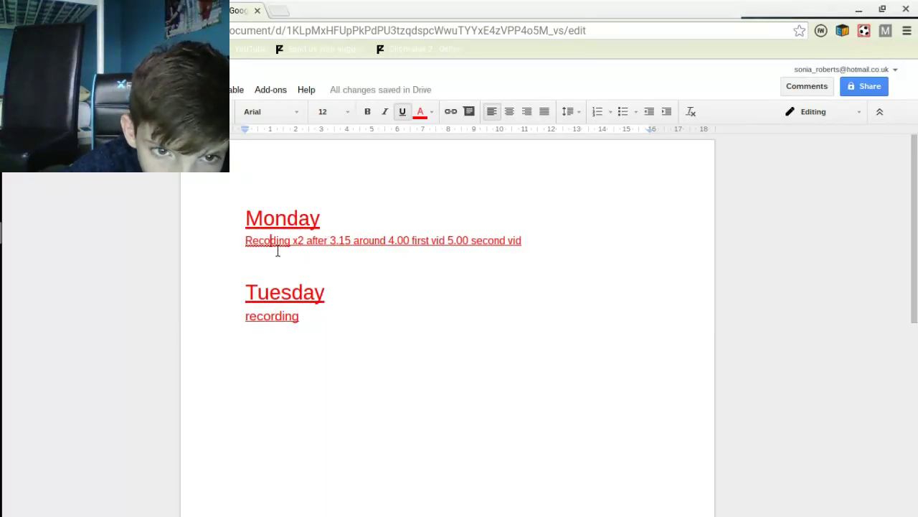
Finish Monday's 'Recording' fix and extend Tuesday's line with 'x1 after 3.15 around 4.15 first vid'
text(r)
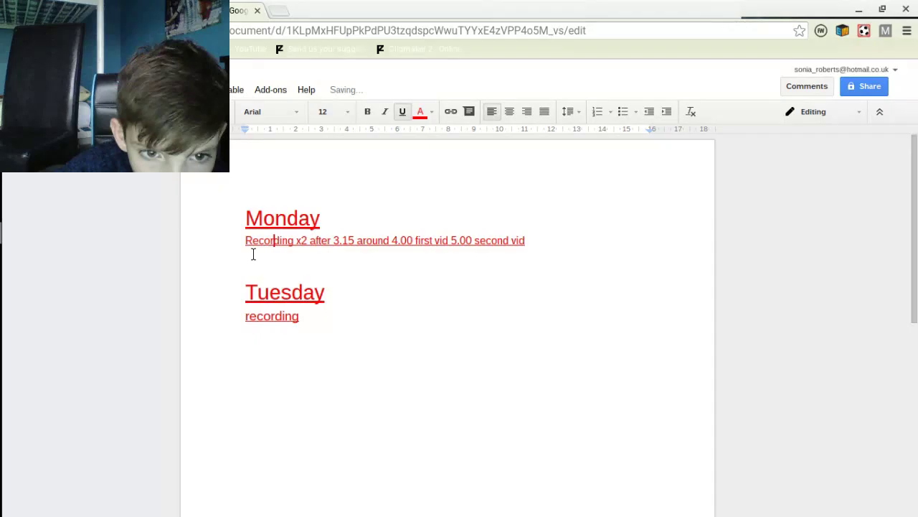
click(299, 316)
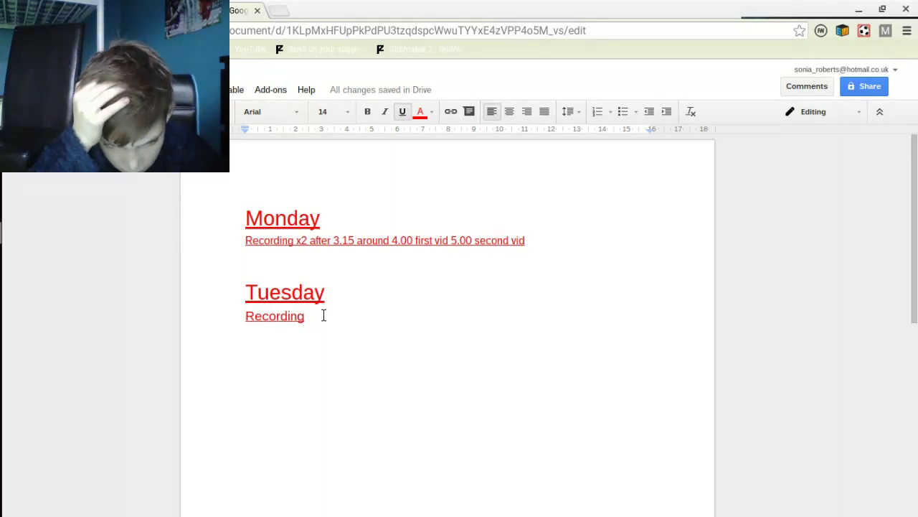
text(x1 )
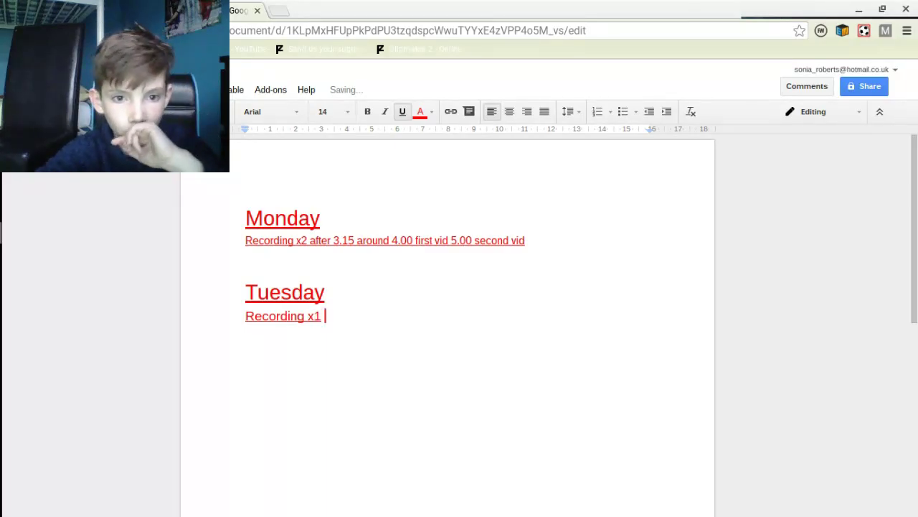
text(a)
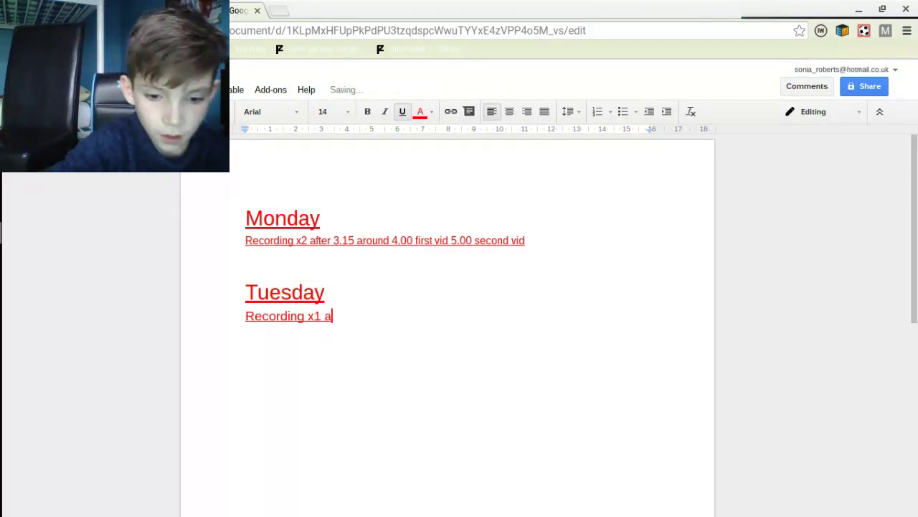
text(fter )
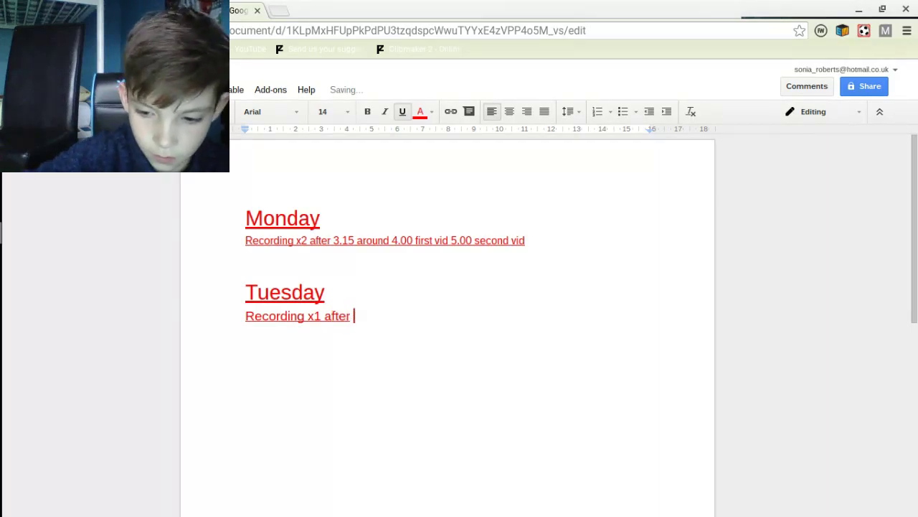
text(3.15)
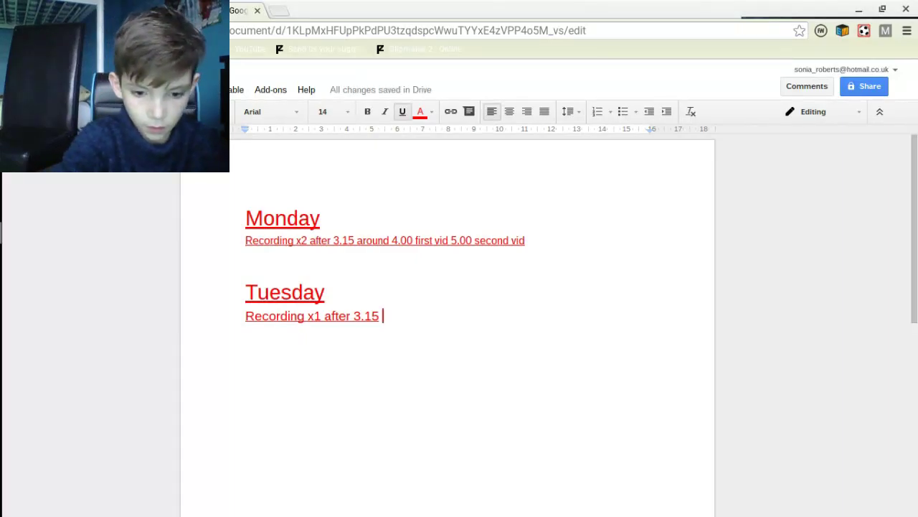
text( around)
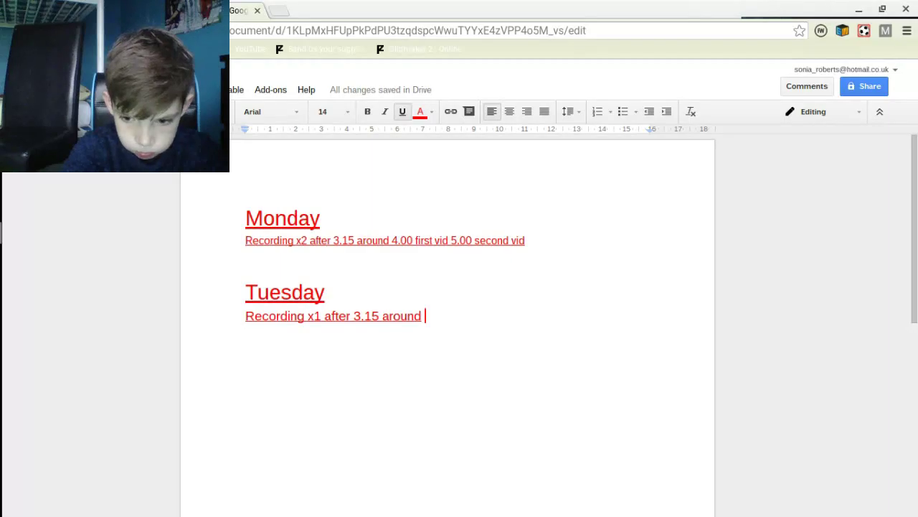
text(4.)
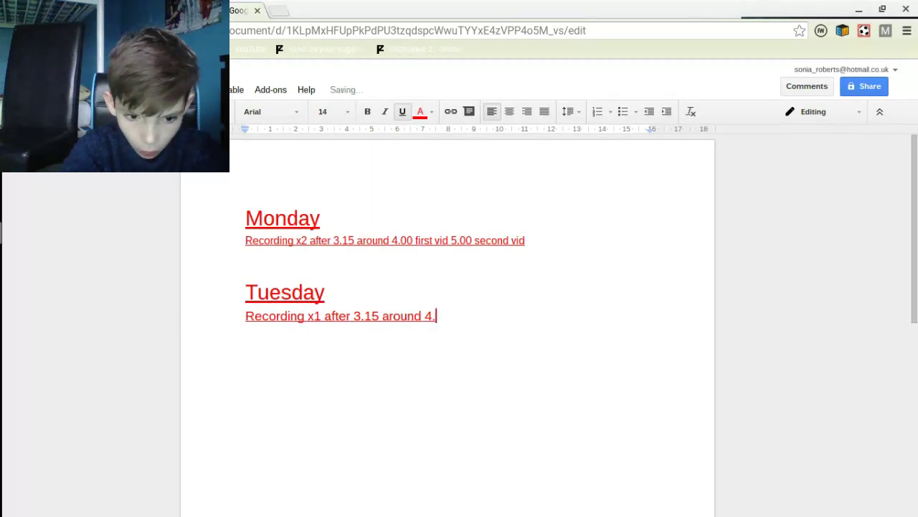
text(15)
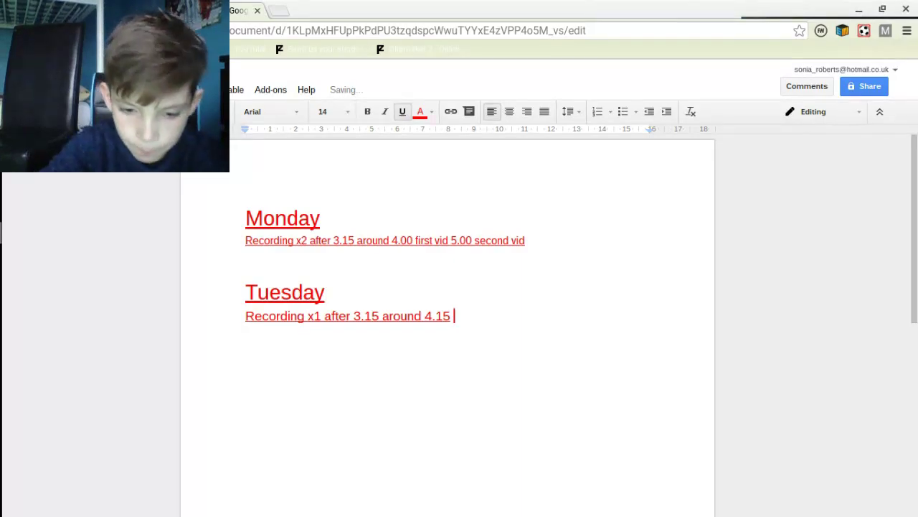
text( fir)
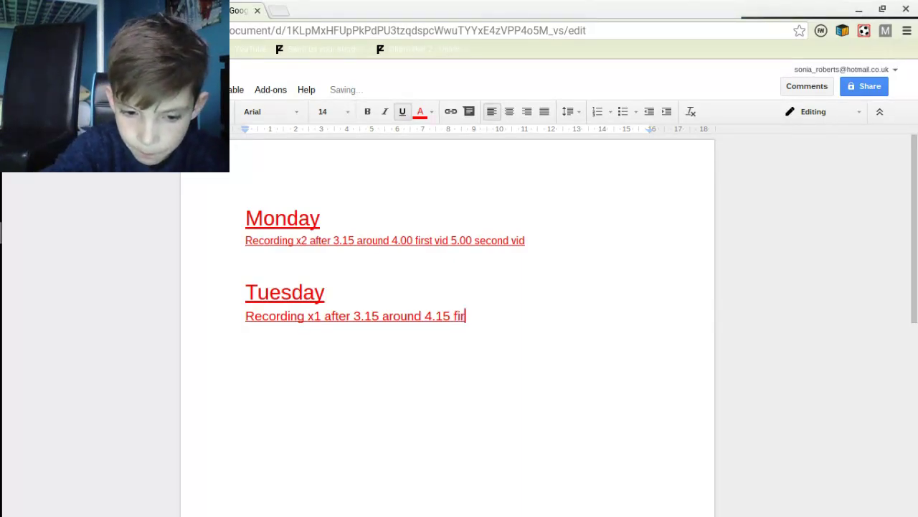
text(st vid)
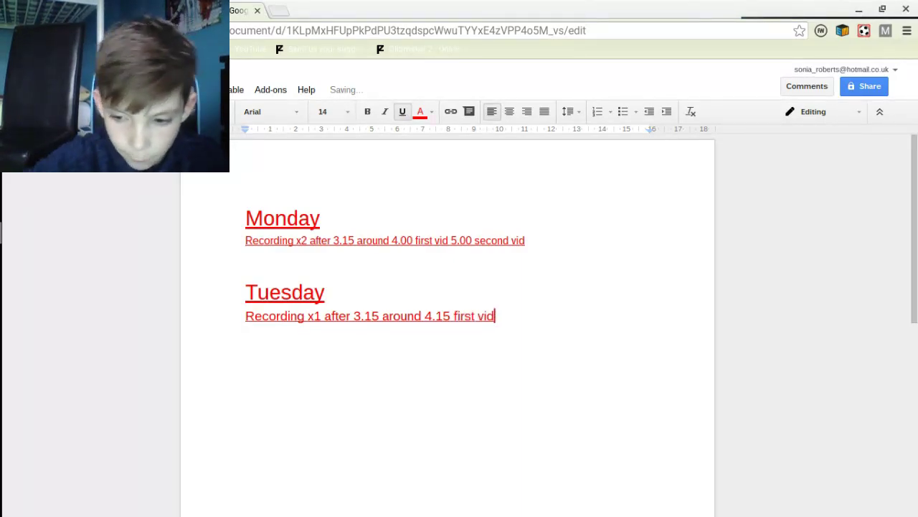
Add one empty line below the Tuesday times line
key(Return)
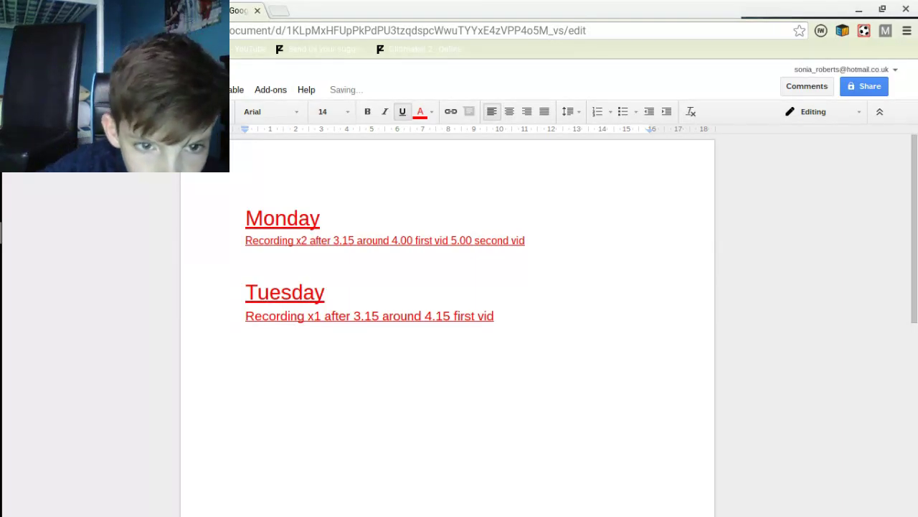
key(Return)
key(Return)
key(Return)
key(BackSpace)
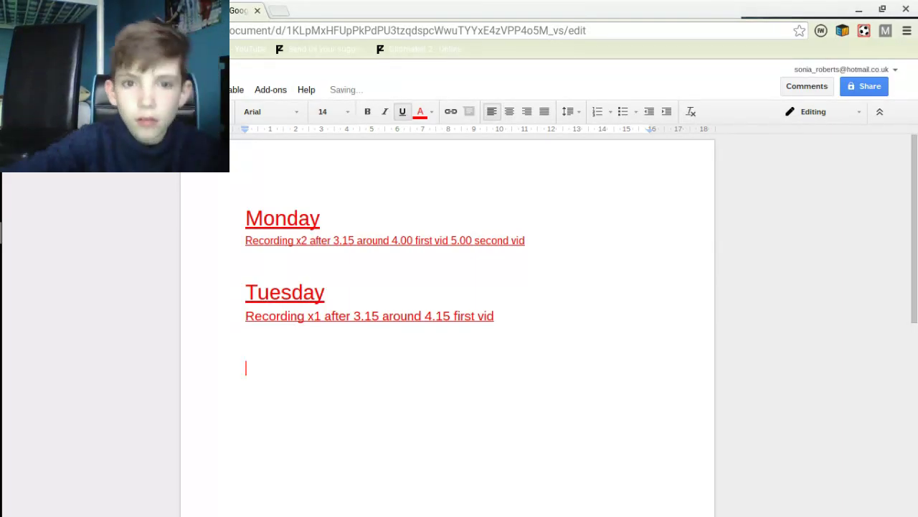
Type 'Wednesday' as a 24-point heading, then set the new line below back to size 14
click(348, 109)
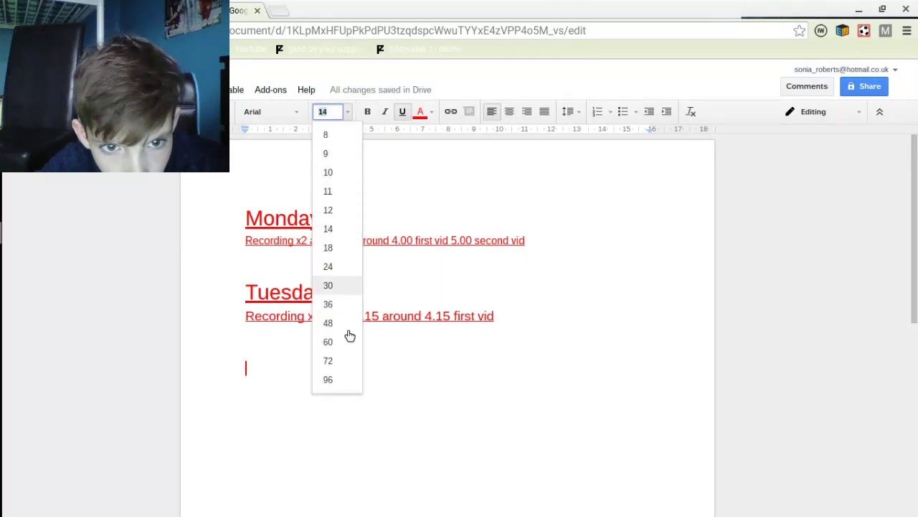
click(343, 270)
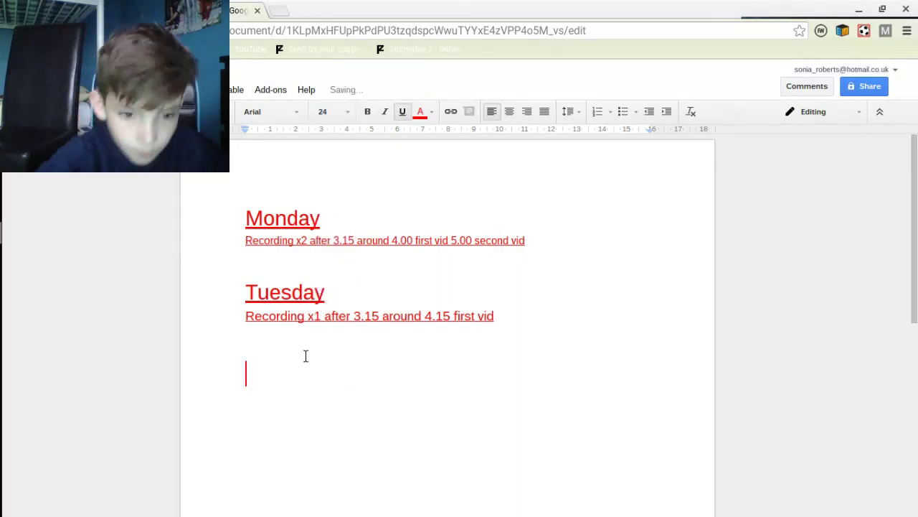
text(We)
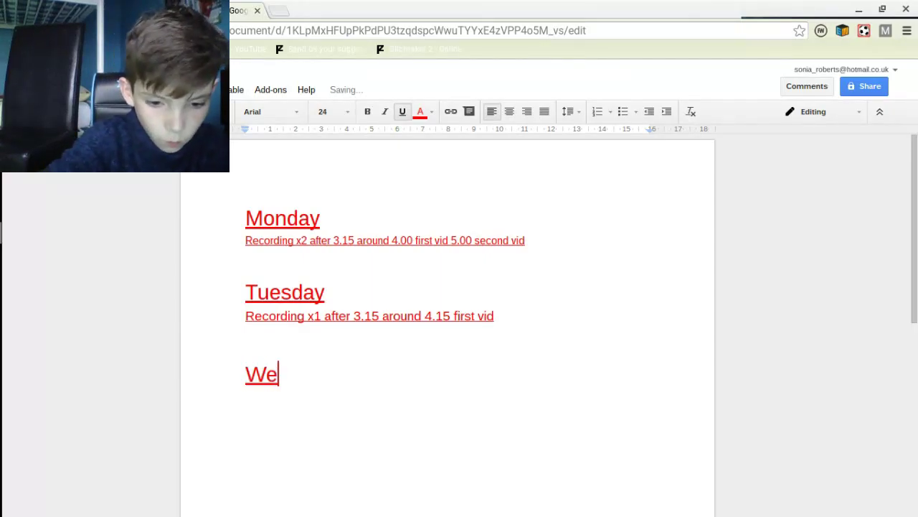
text(dnes)
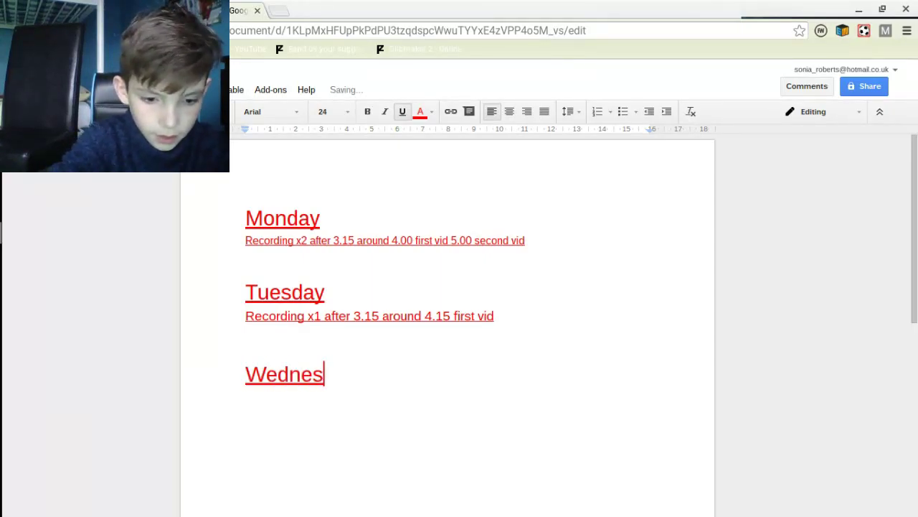
text(day)
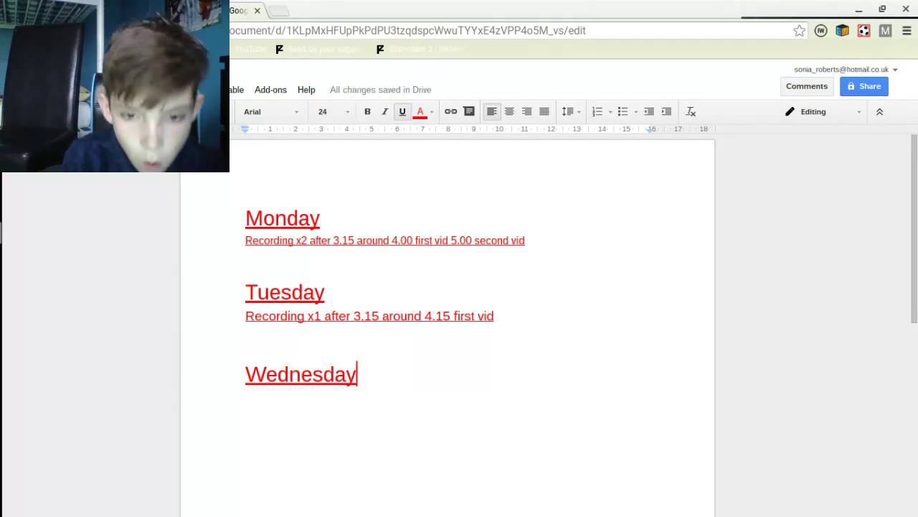
key(Return)
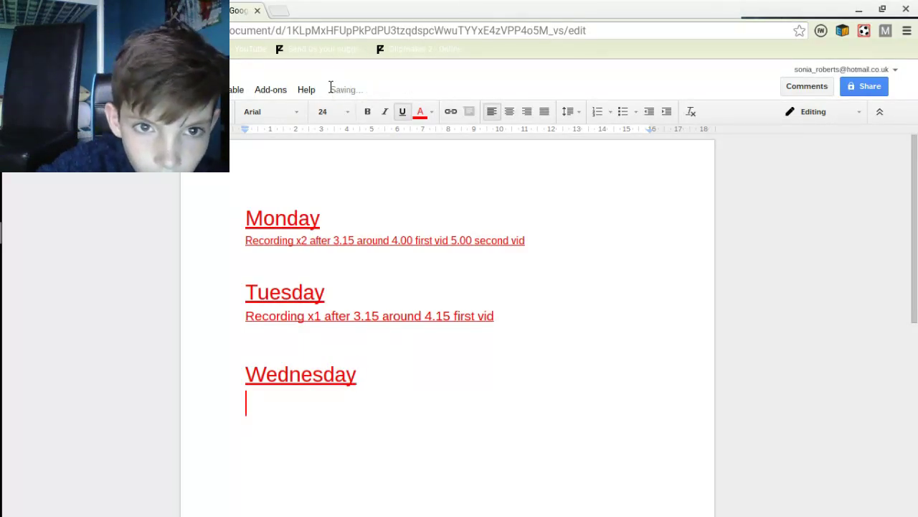
click(327, 111)
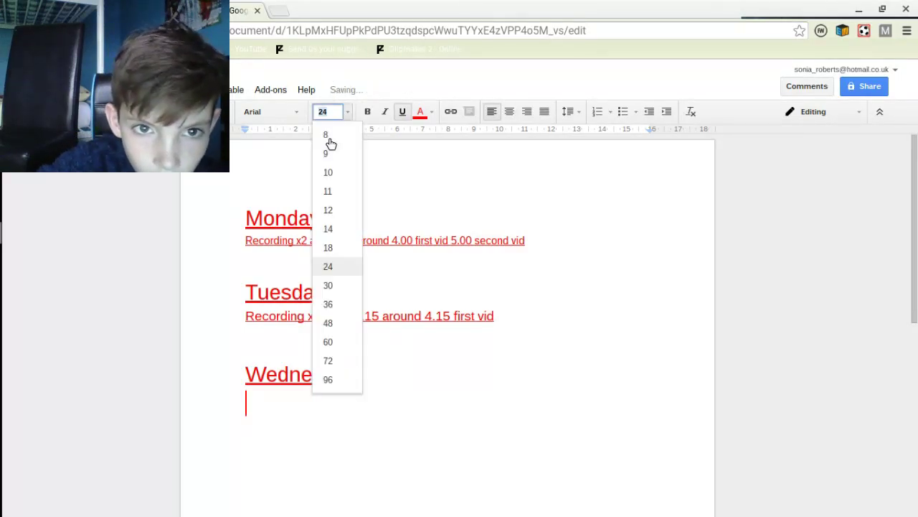
click(338, 228)
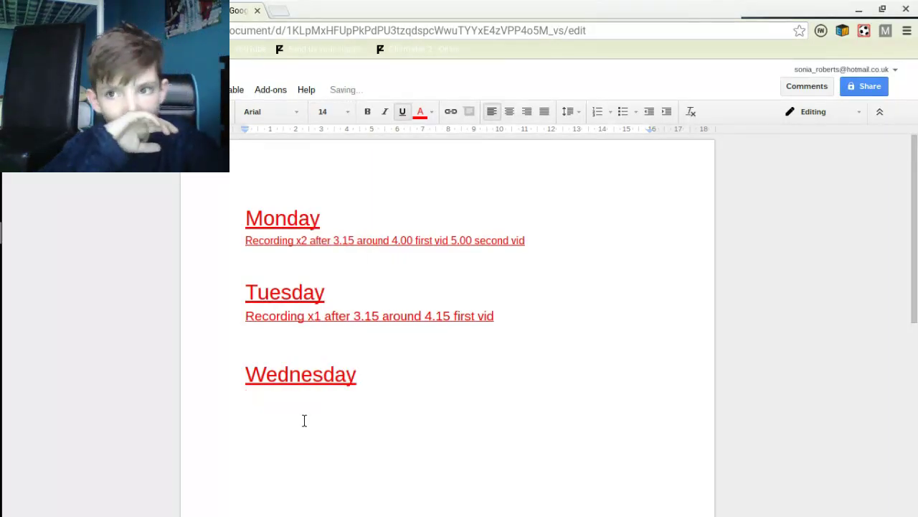
Check the screen recorder extension from the browser menu, then put the caret on the empty line below Wednesday
click(908, 33)
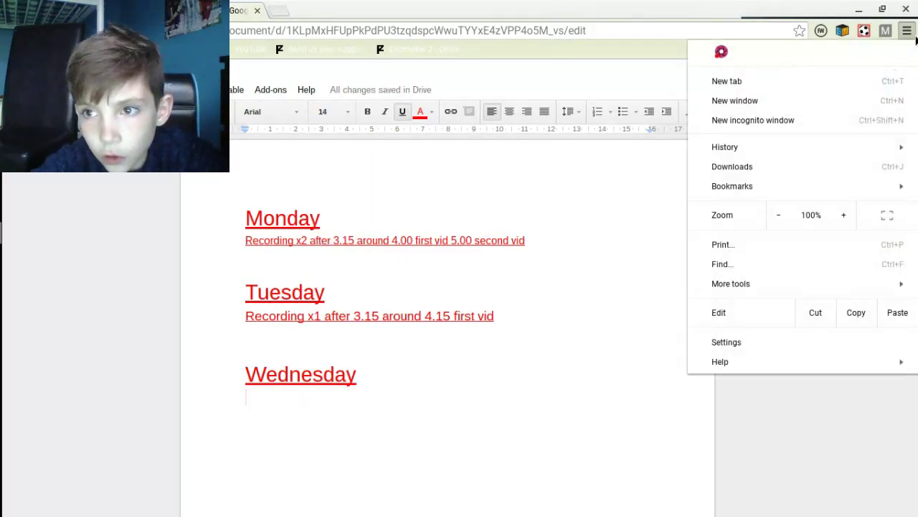
click(722, 52)
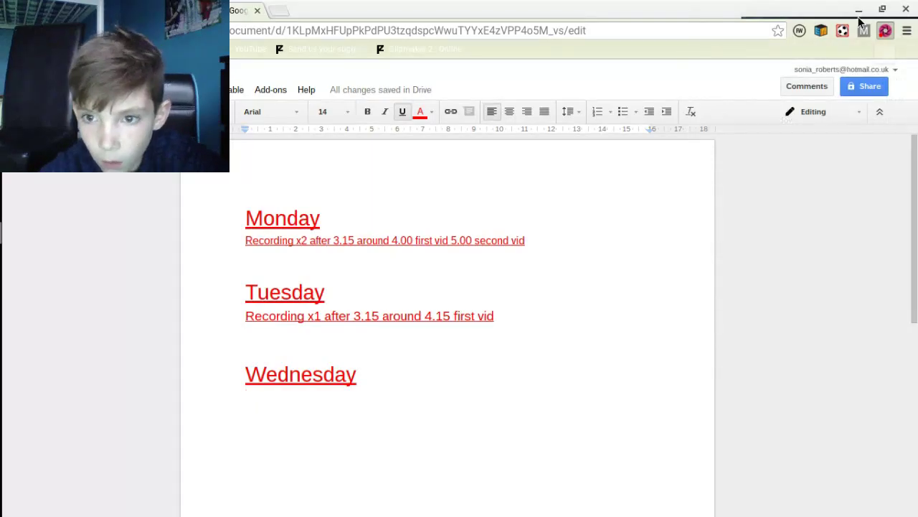
click(616, 240)
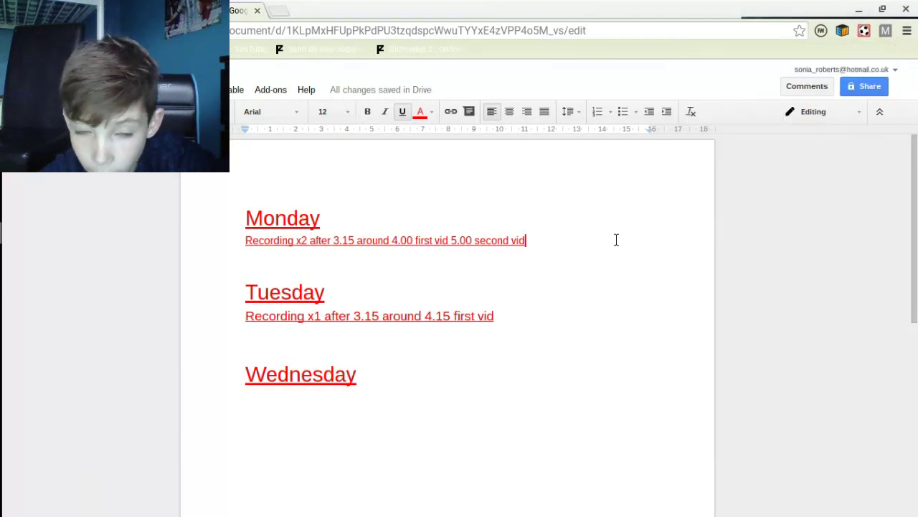
click(276, 393)
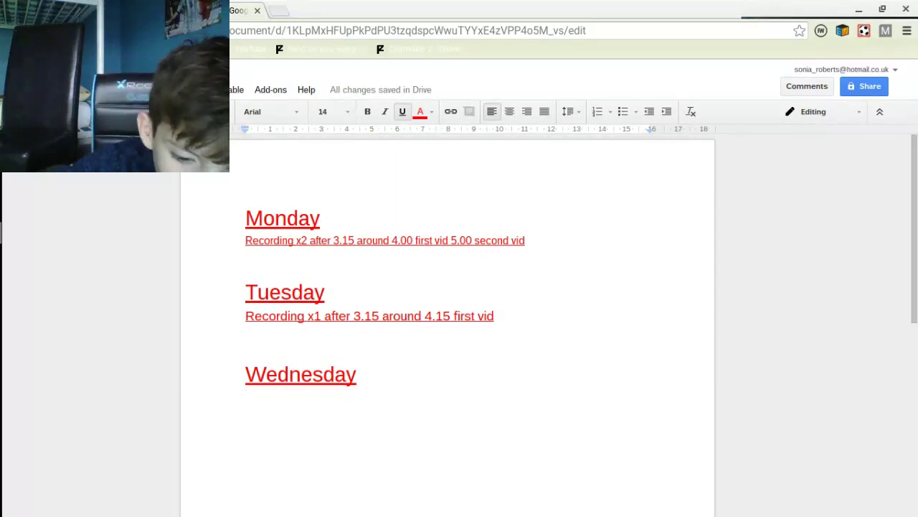
Write 'recording x3 after 3.15 around 4.00 first vid 4.30 second vid 5.15 third vid', fixing typos, then start a new line
text(recording)
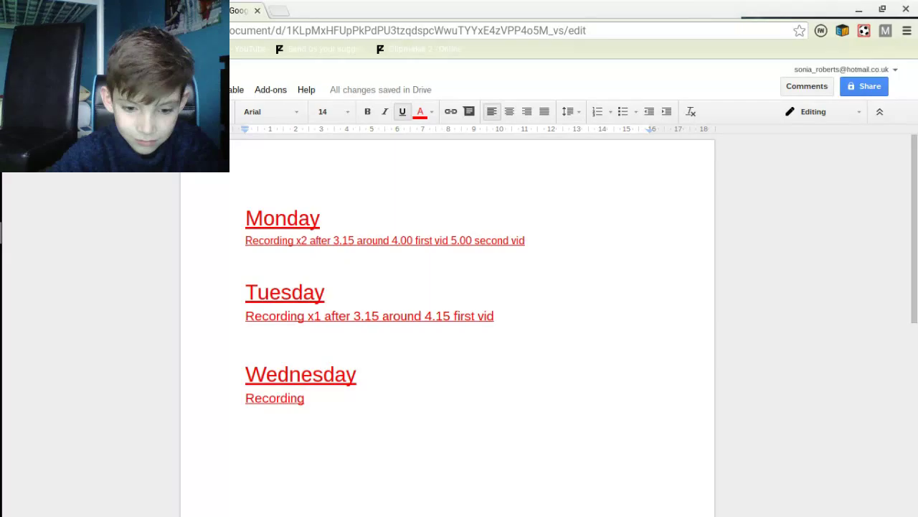
text( x)
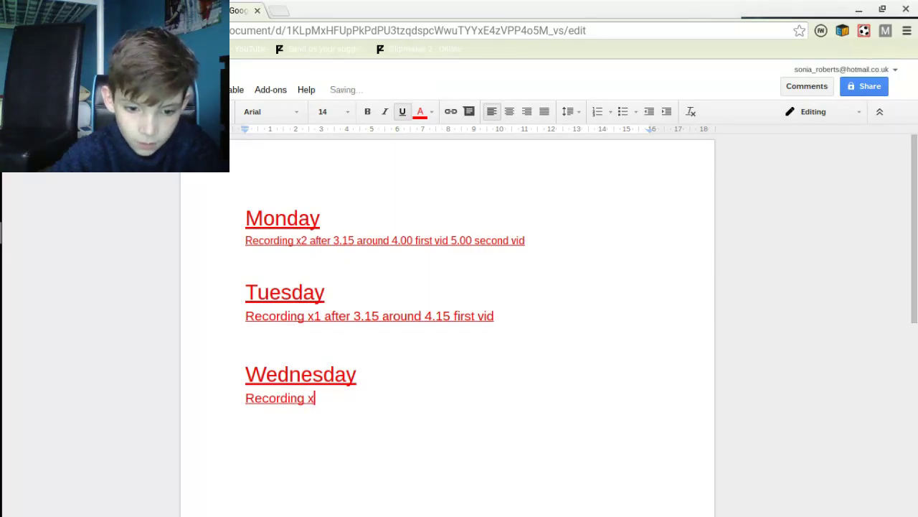
text(3)
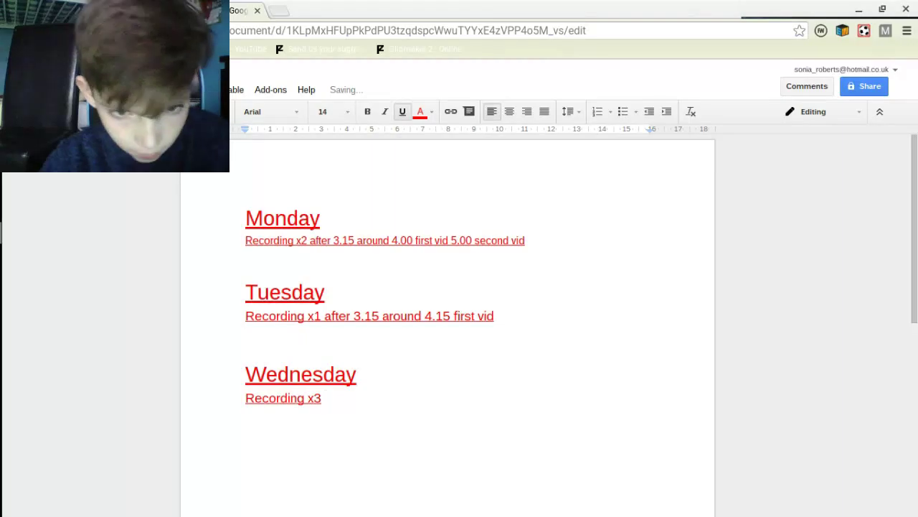
text( af)
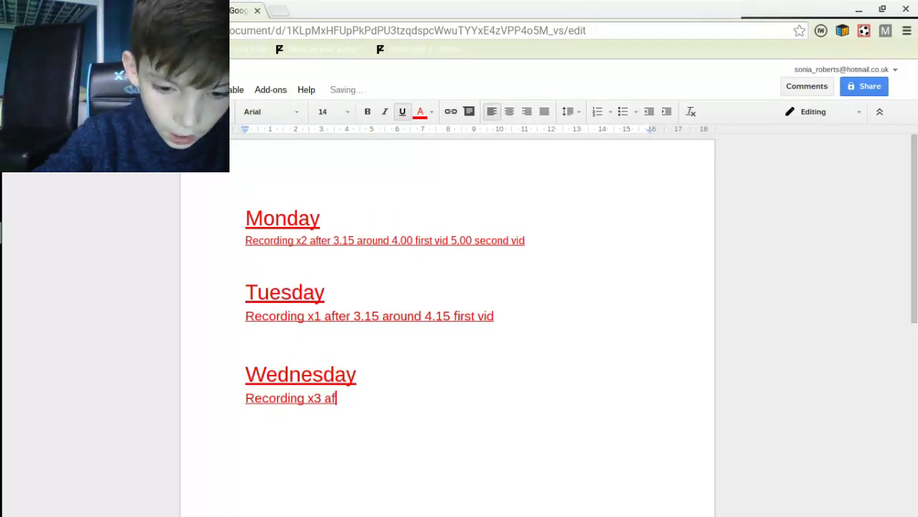
text(ter 3.15 )
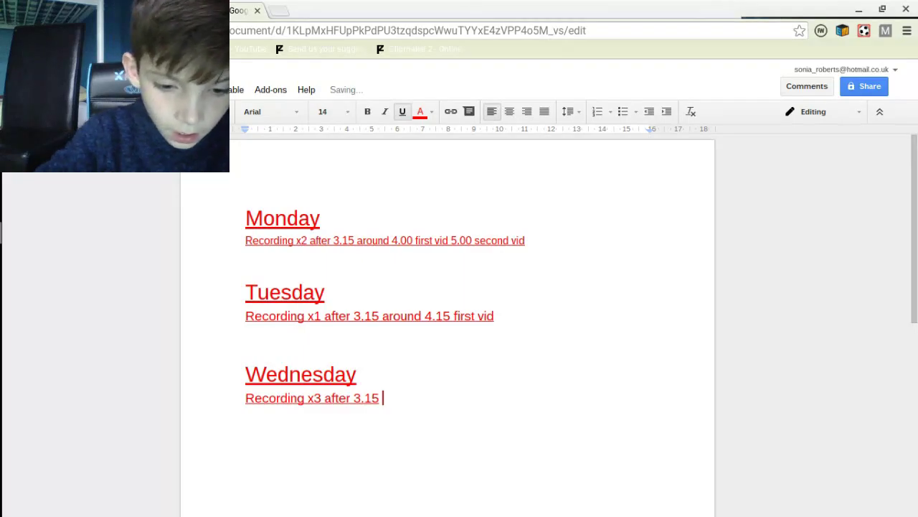
text(aroun)
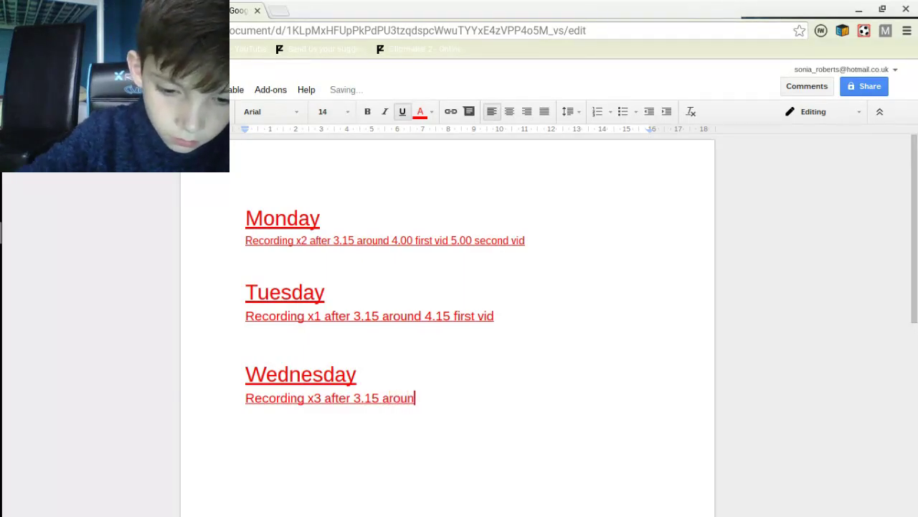
text(d)
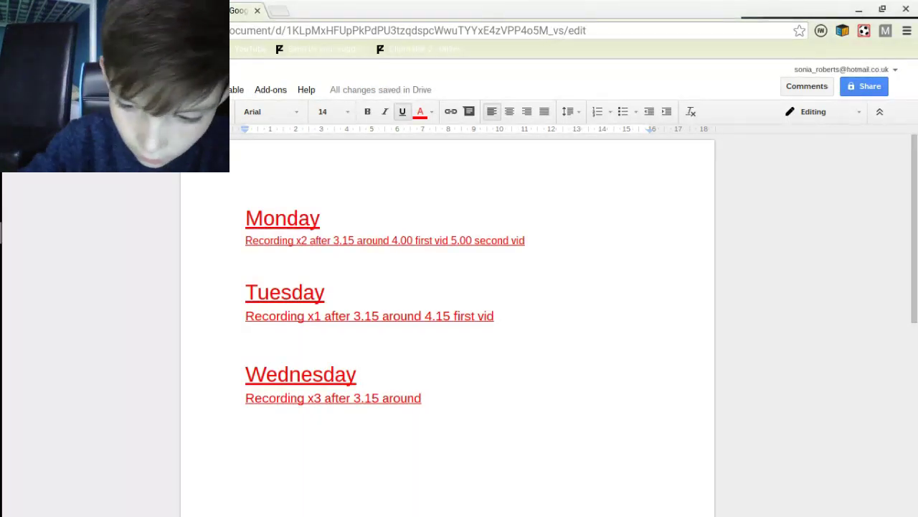
text(4.000 f)
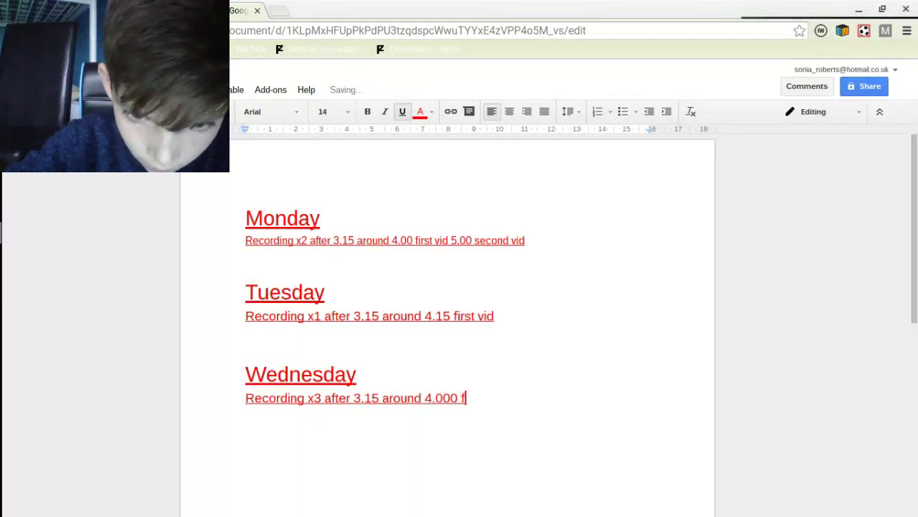
key(BackSpace)
key(BackSpace)
key(BackSpace)
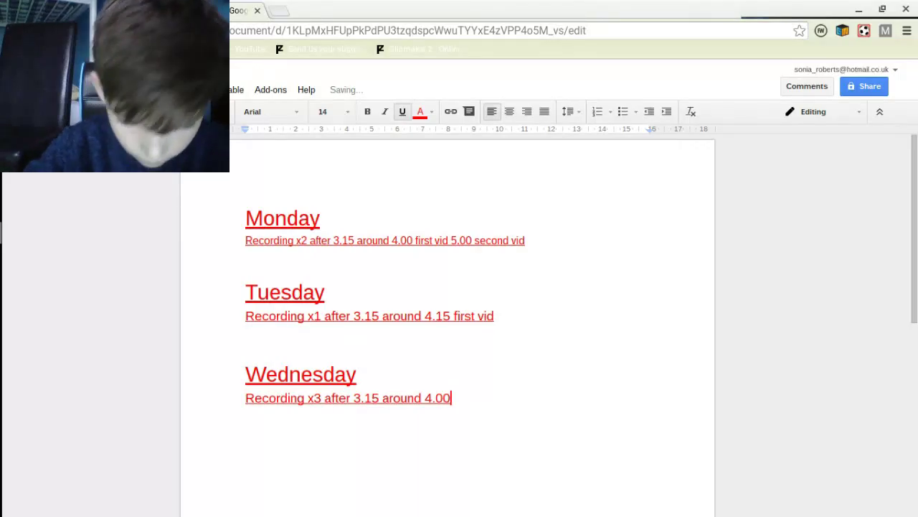
text(first )
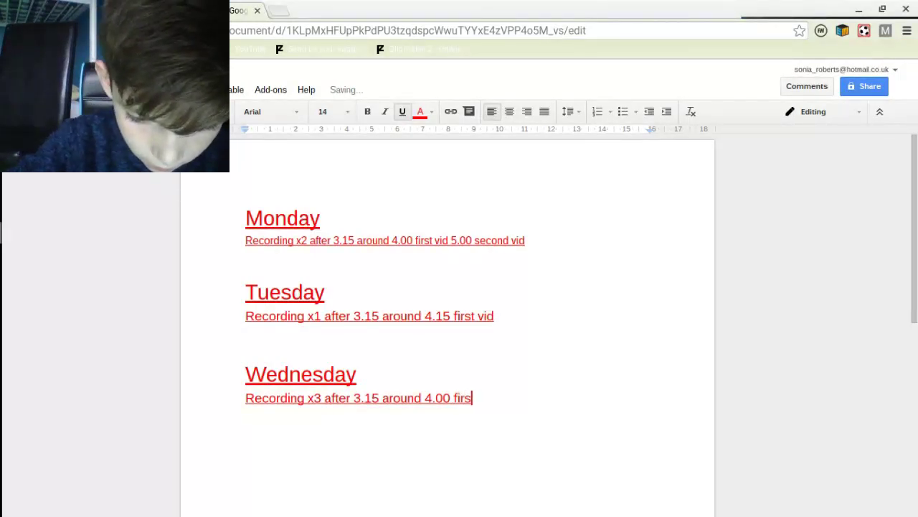
text(vid)
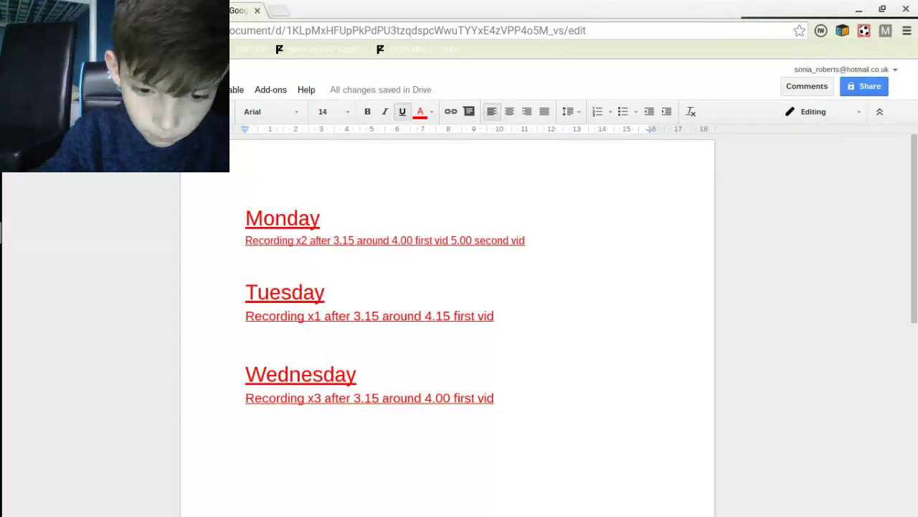
text( 4.)
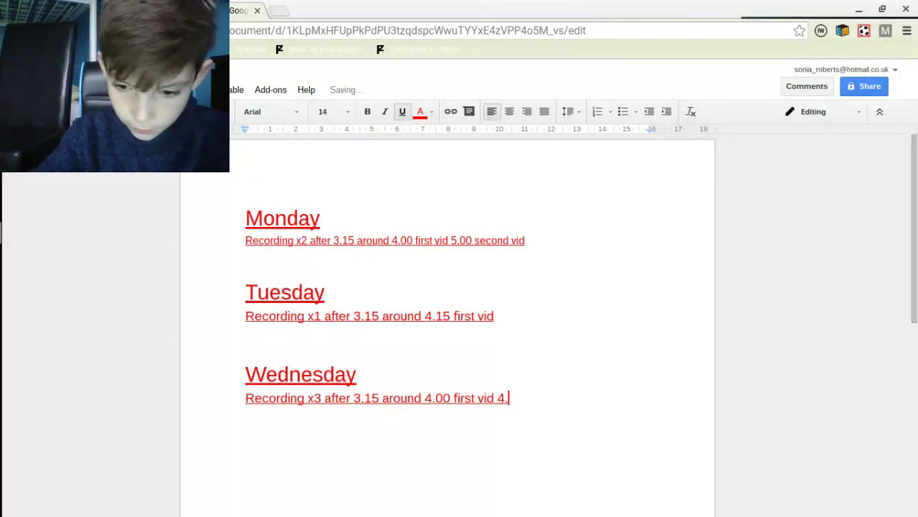
text(30)
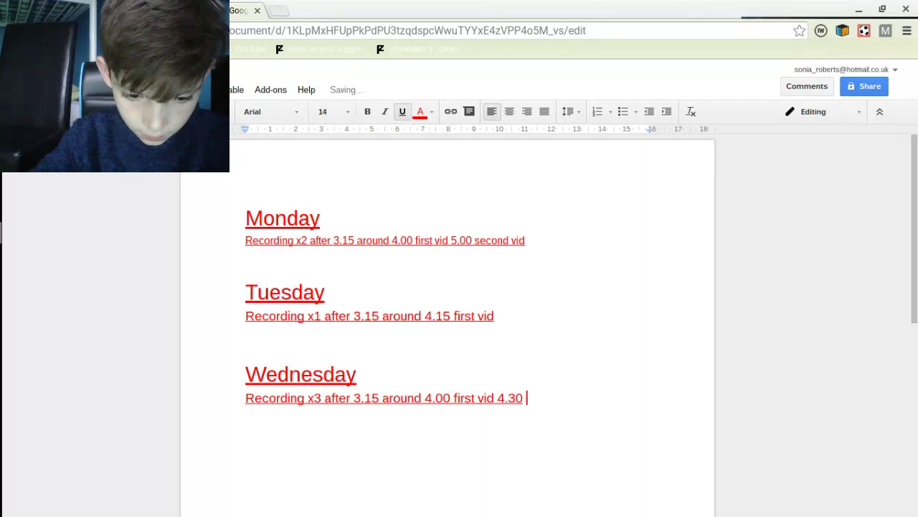
text( seco)
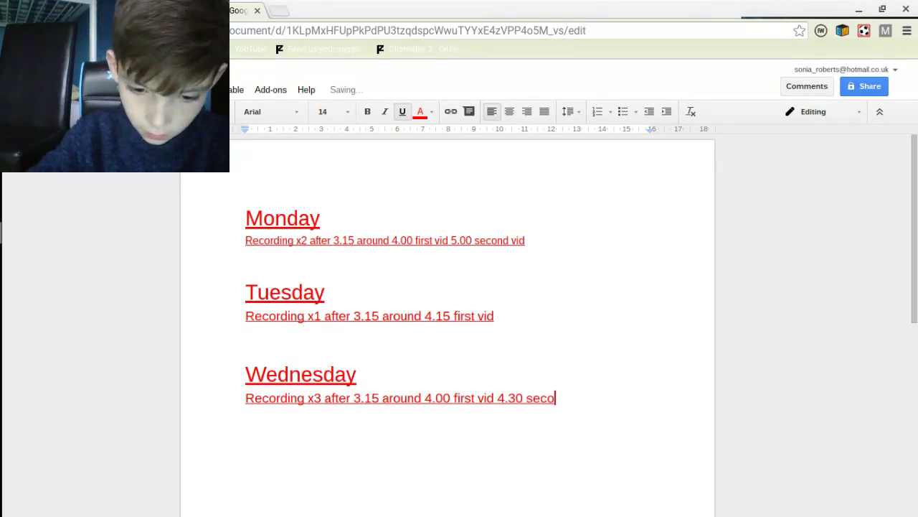
text(nd vid )
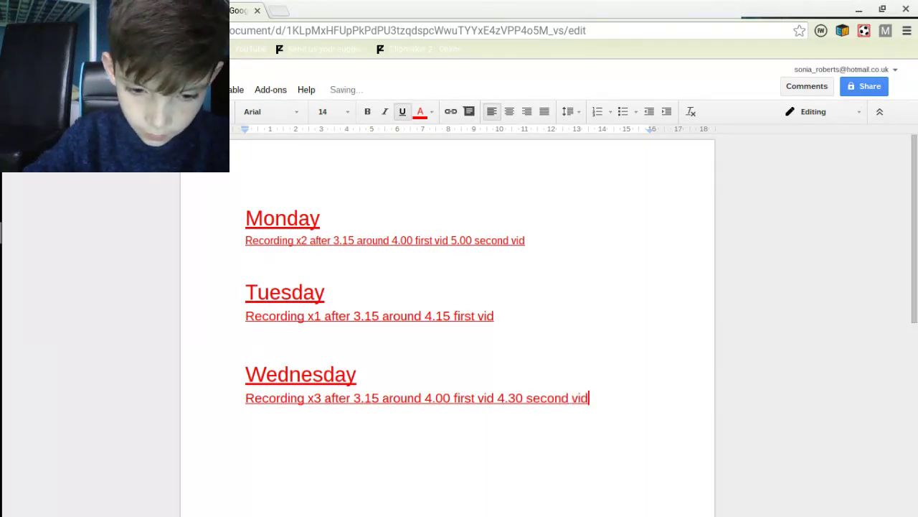
text(5)
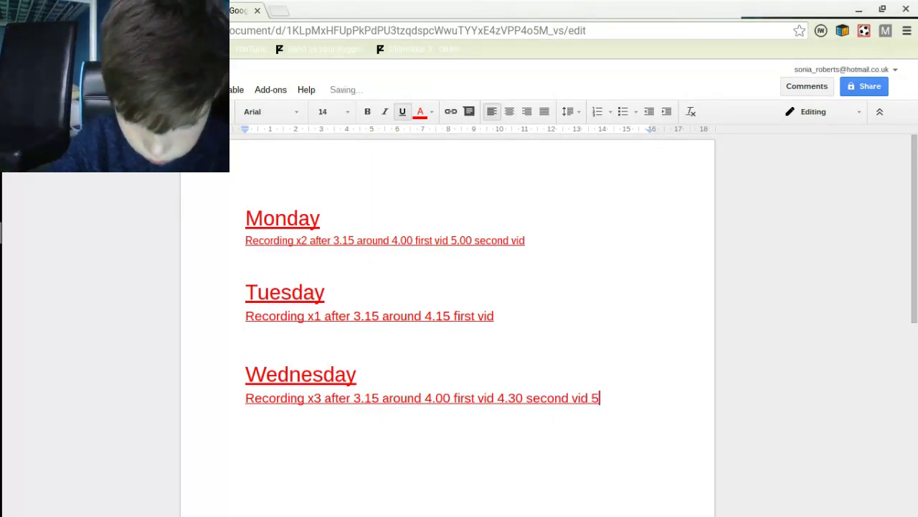
key(BackSpace)
text(5.)
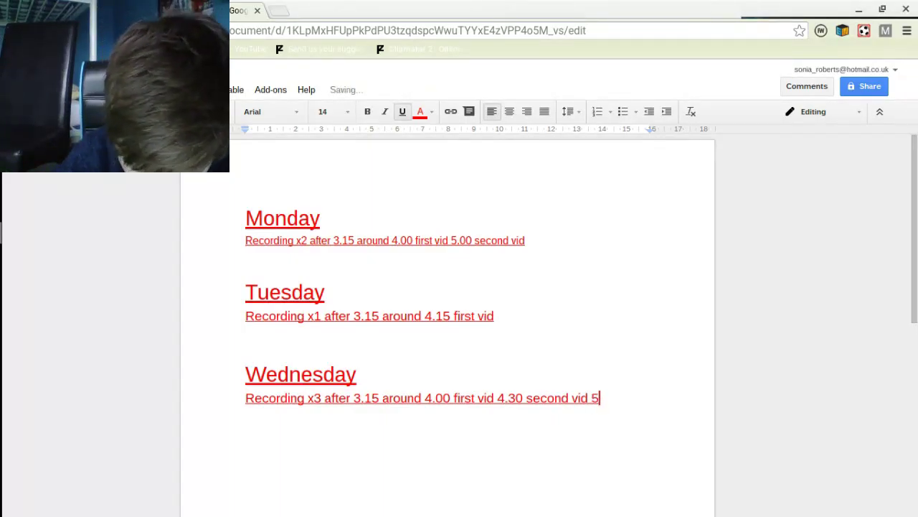
text(15)
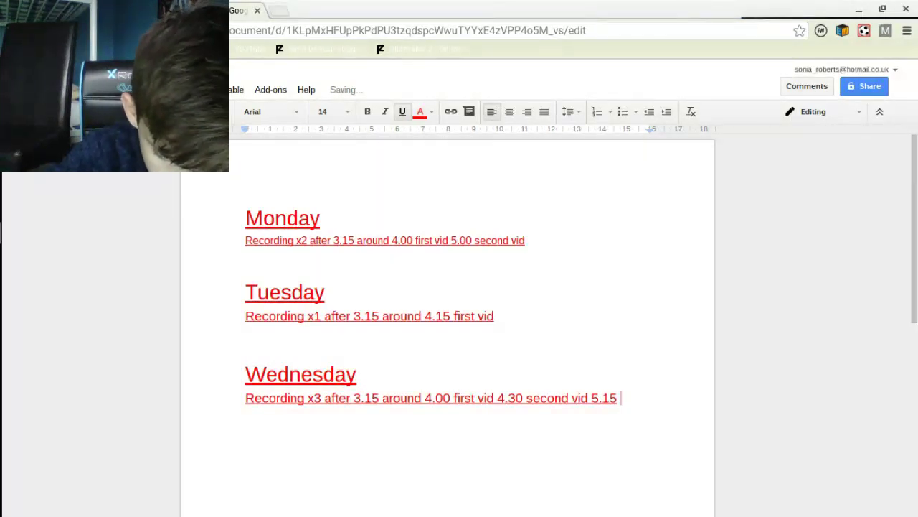
text( t)
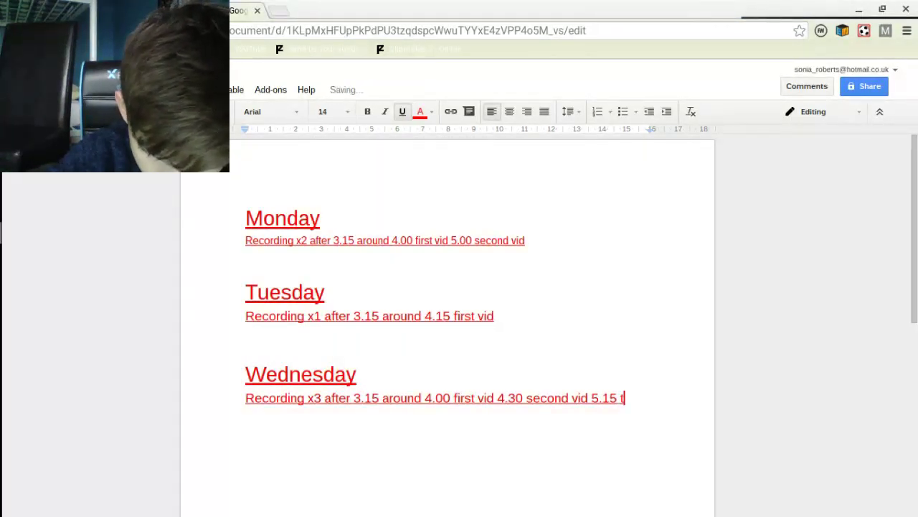
text(hird )
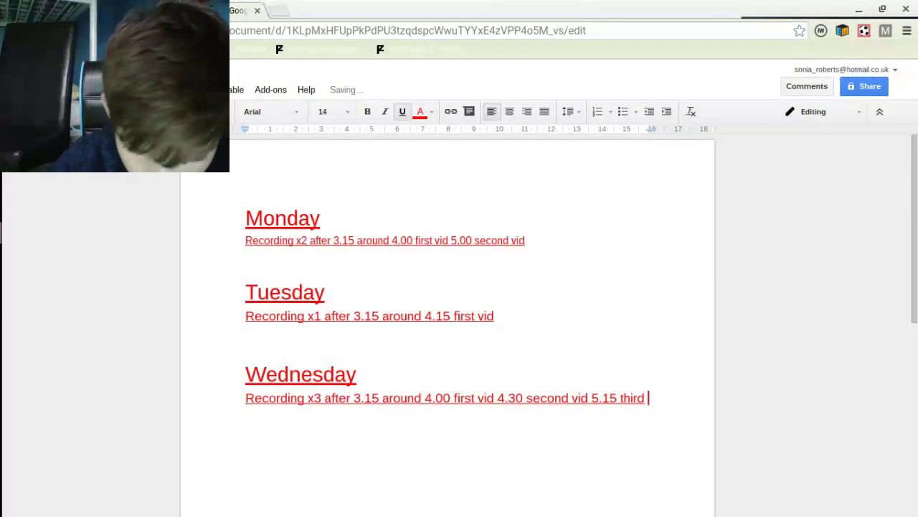
text(v)
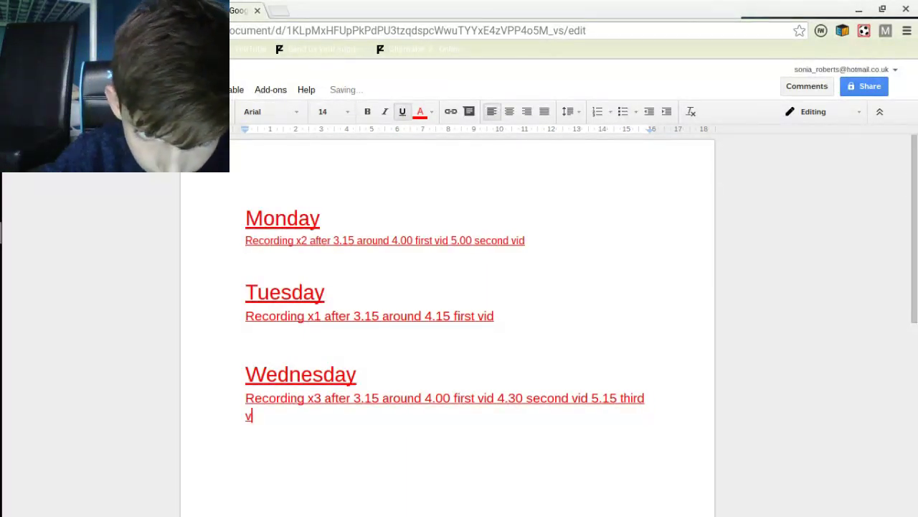
text(id)
key(Return)
key(Return)
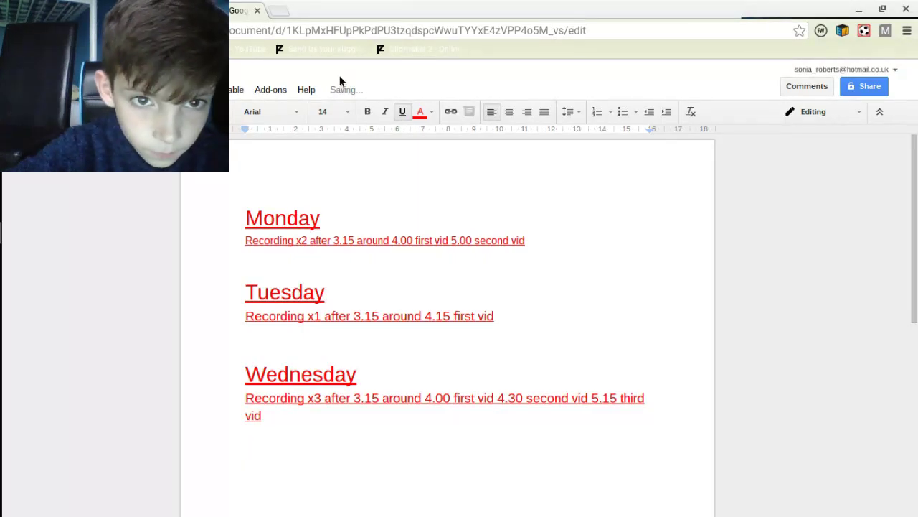
Type 'Thursday' at 24-point size below Wednesday's recording times
click(346, 112)
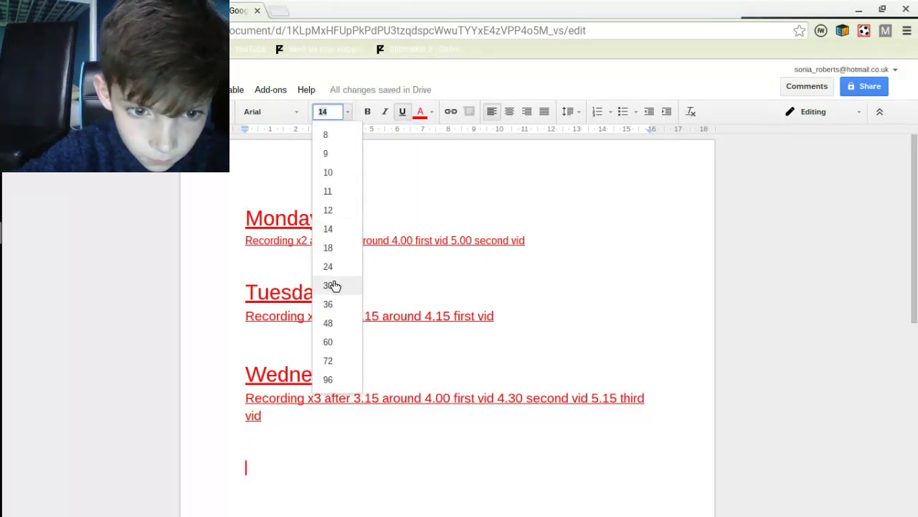
click(327, 266)
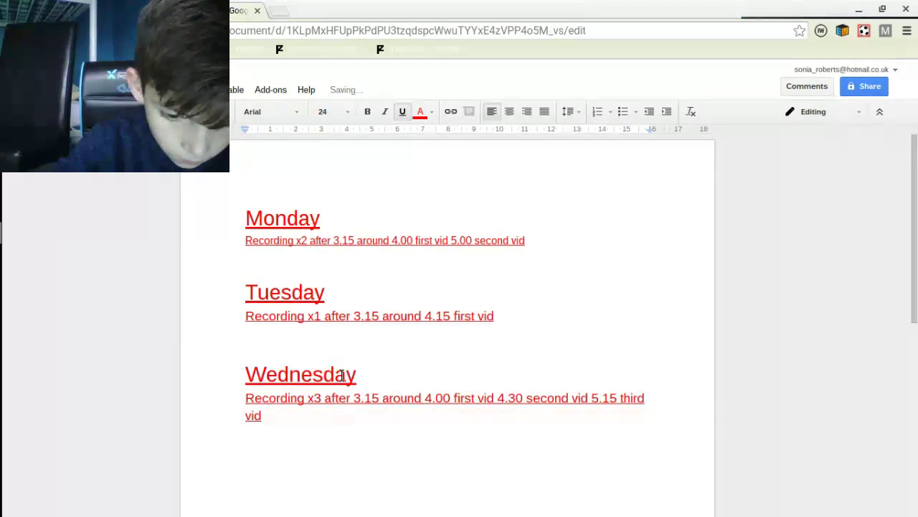
text(Thu)
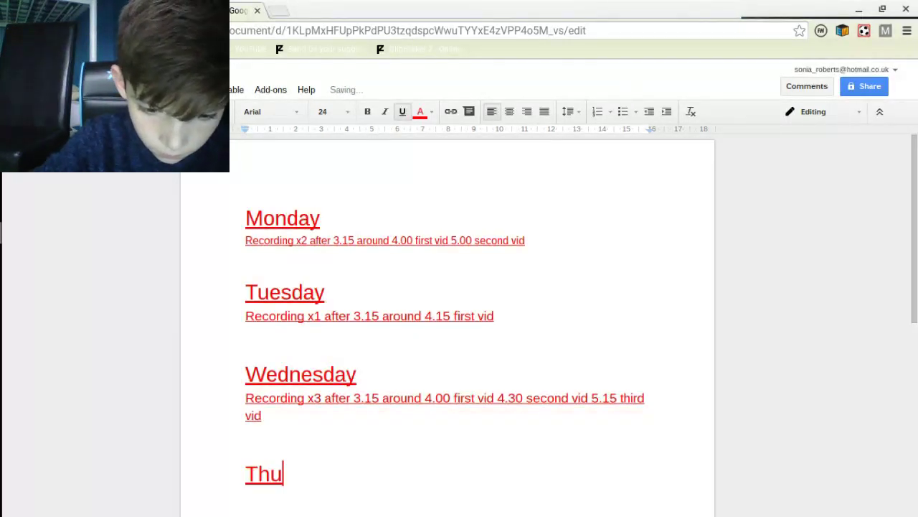
text(rsd)
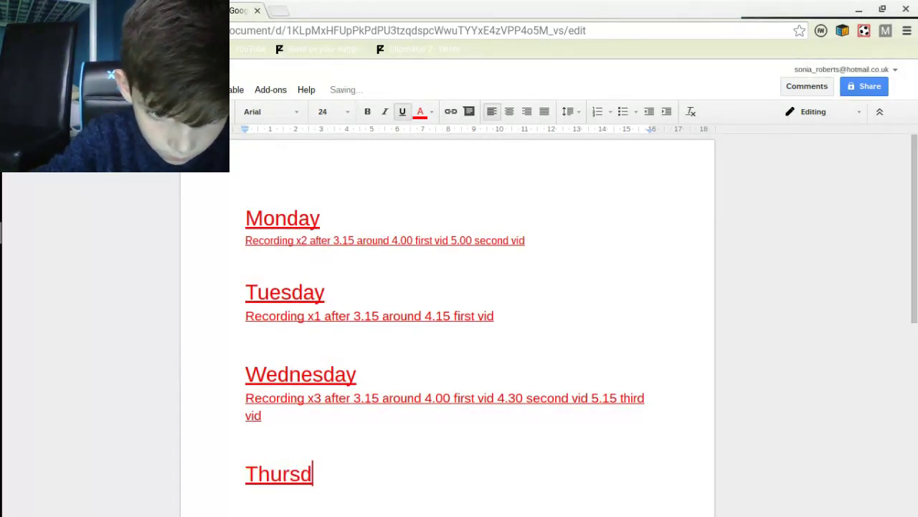
text(ay)
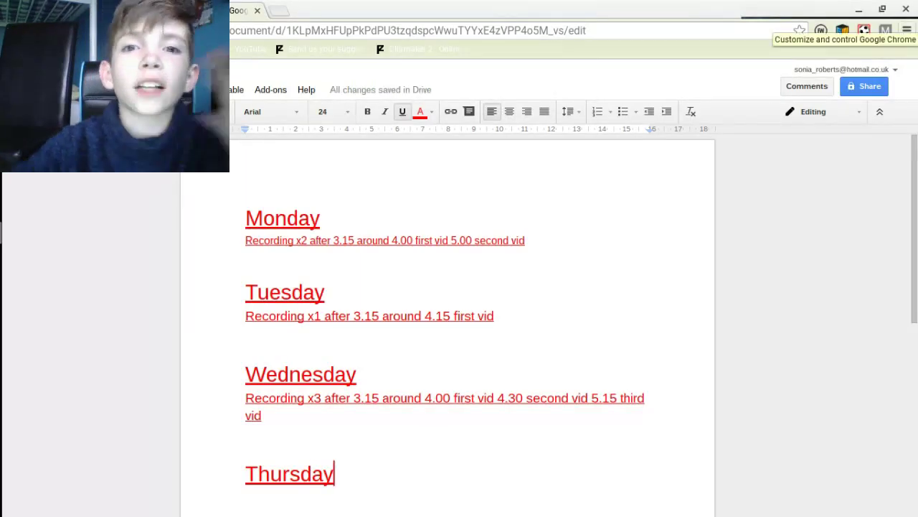
Open the Cattura CaptureCast recorder panel and scroll down to its Pause and Stop buttons
click(907, 30)
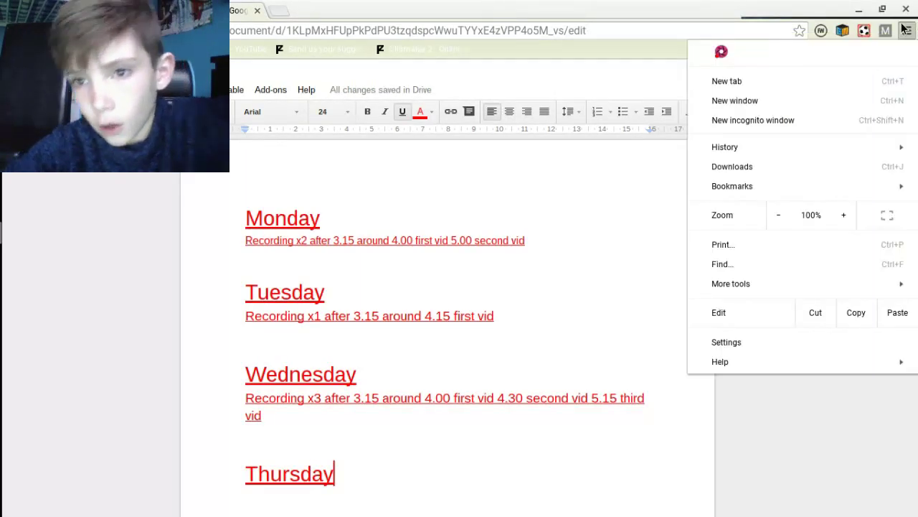
click(720, 56)
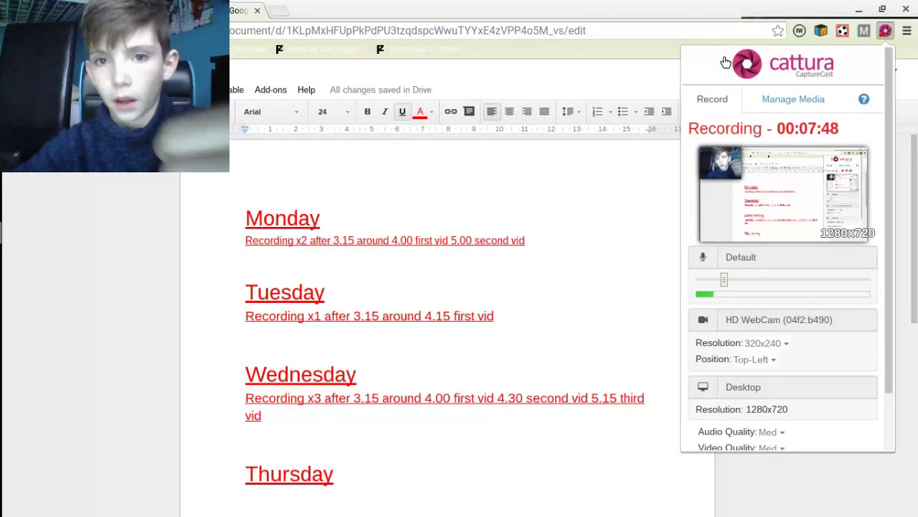
scroll(887, 187, down, 1)
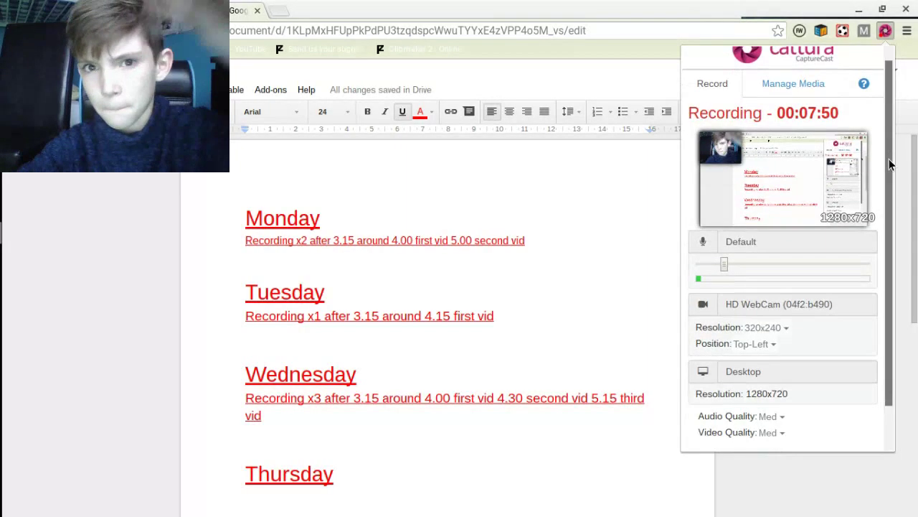
scroll(889, 192, down, 1)
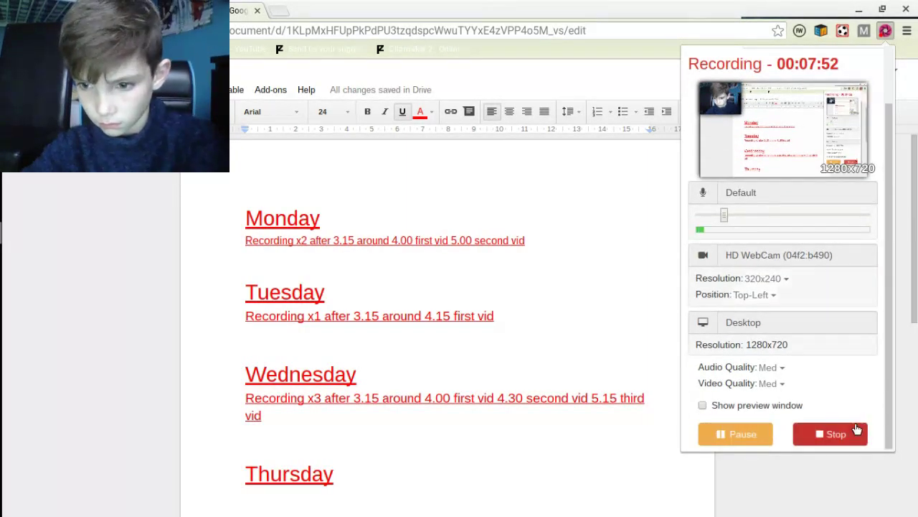